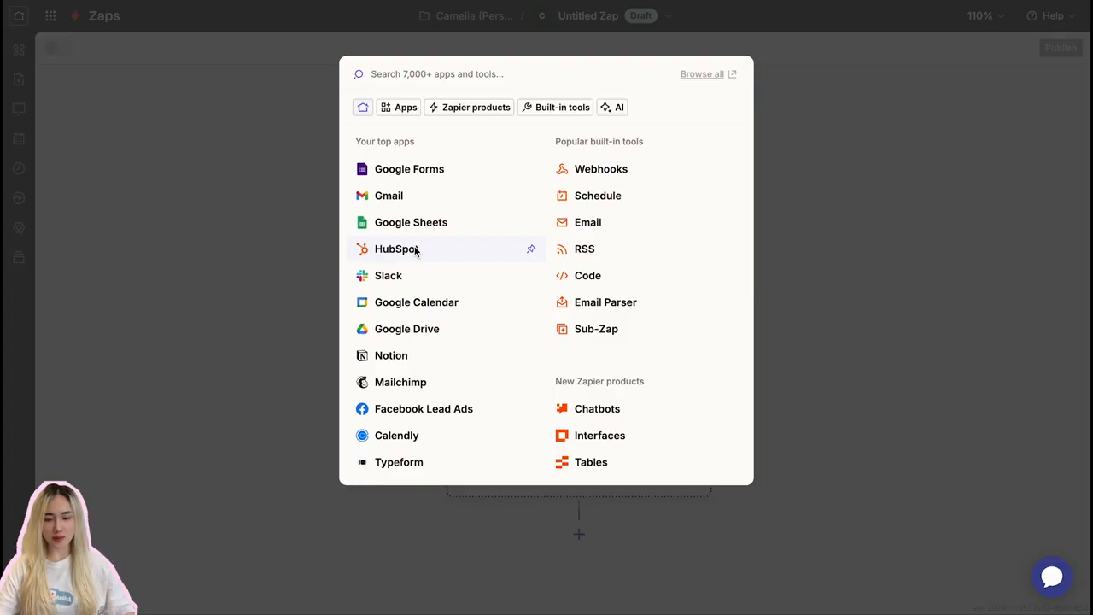
- Choose HubSpot as the Zap's trigger app and set its trigger event to New Contact
{"action": "left_click", "coordinate": [416, 250]}
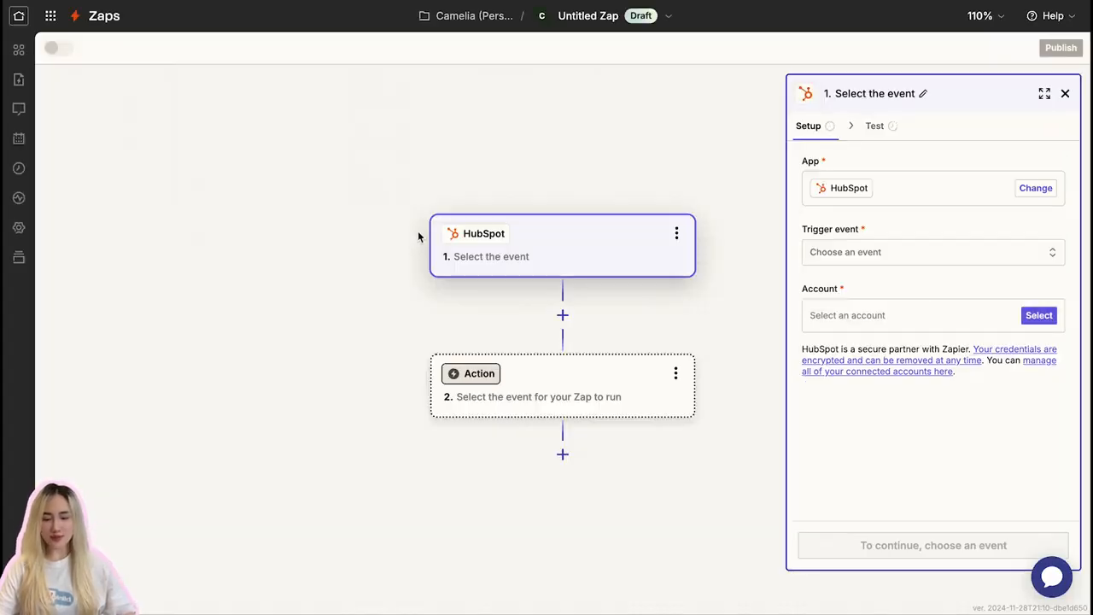
{"action": "left_click", "coordinate": [866, 252]}
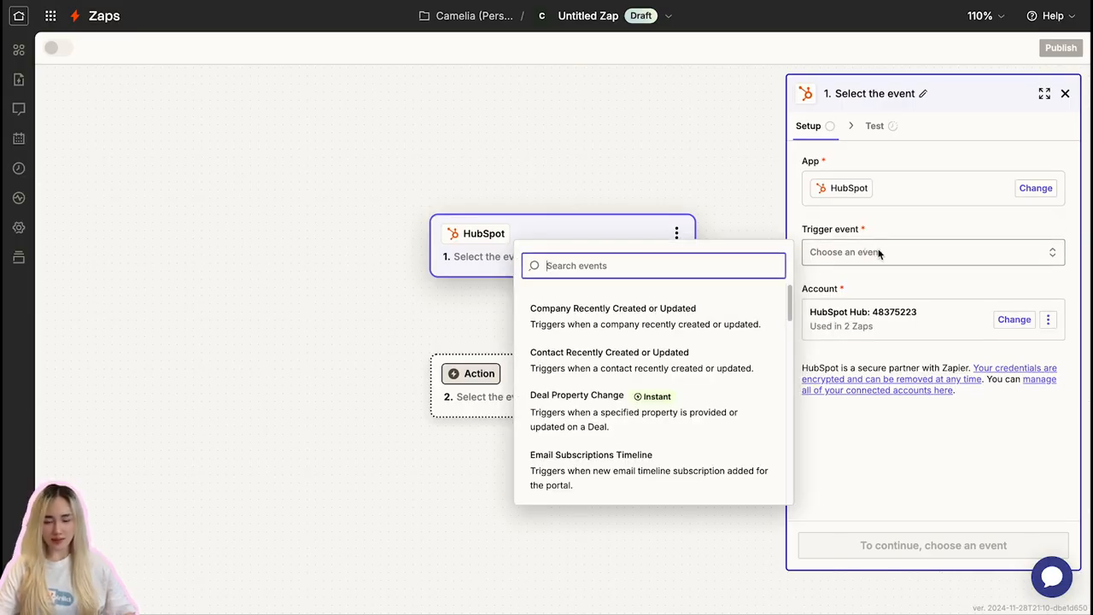
{"action": "type", "text": "new"}
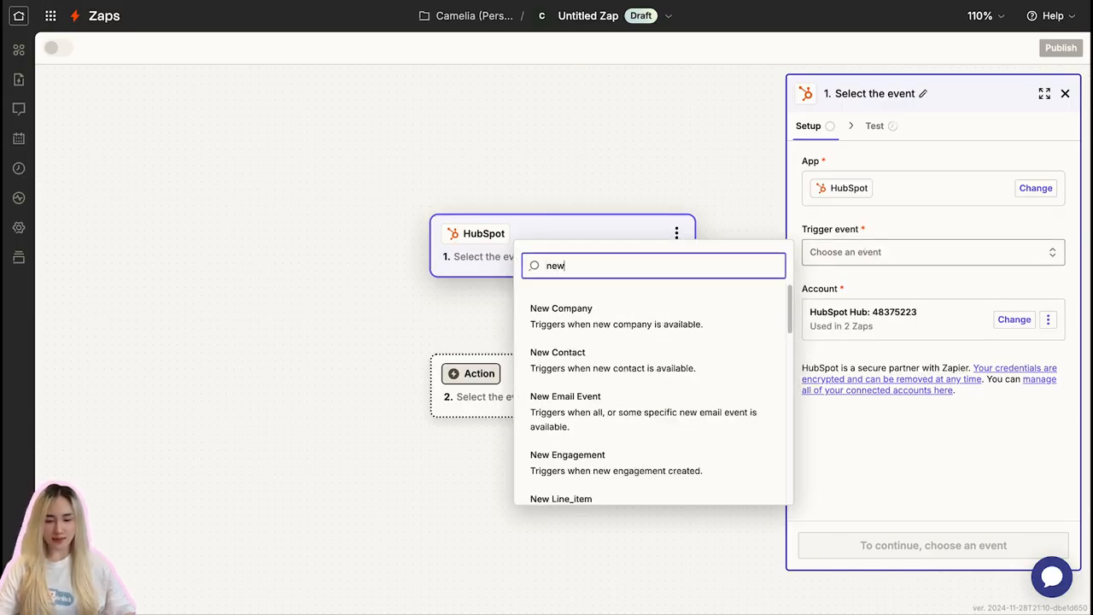
{"action": "left_click", "coordinate": [608, 363]}
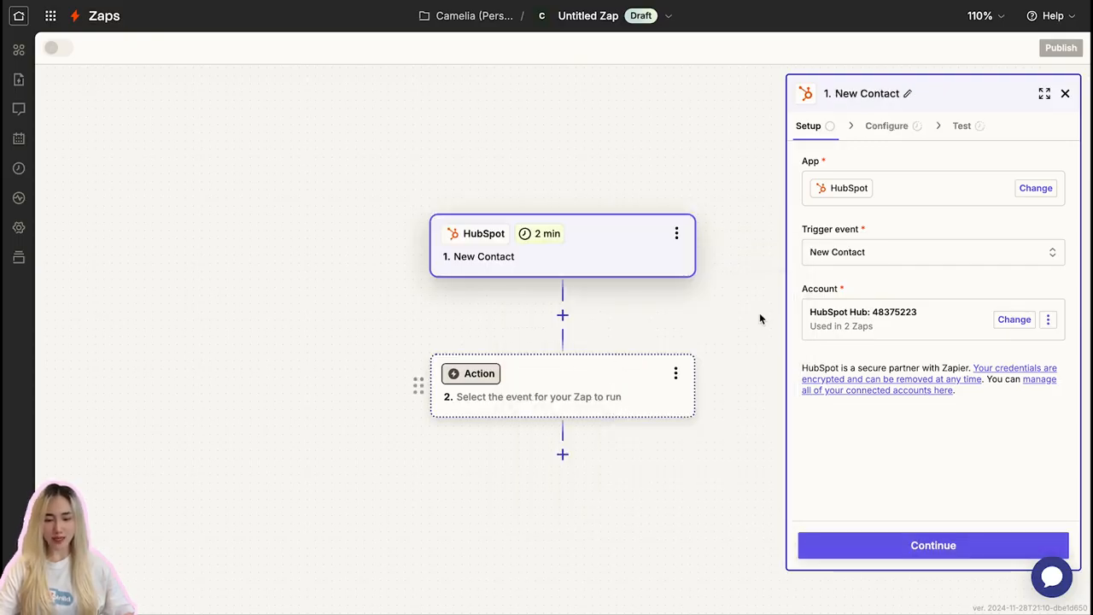
- Keep the connected HubSpot account and advance the trigger to its test stage without any additional properties to retrieve
{"action": "left_click", "coordinate": [857, 326]}
{"action": "left_click", "coordinate": [859, 325]}
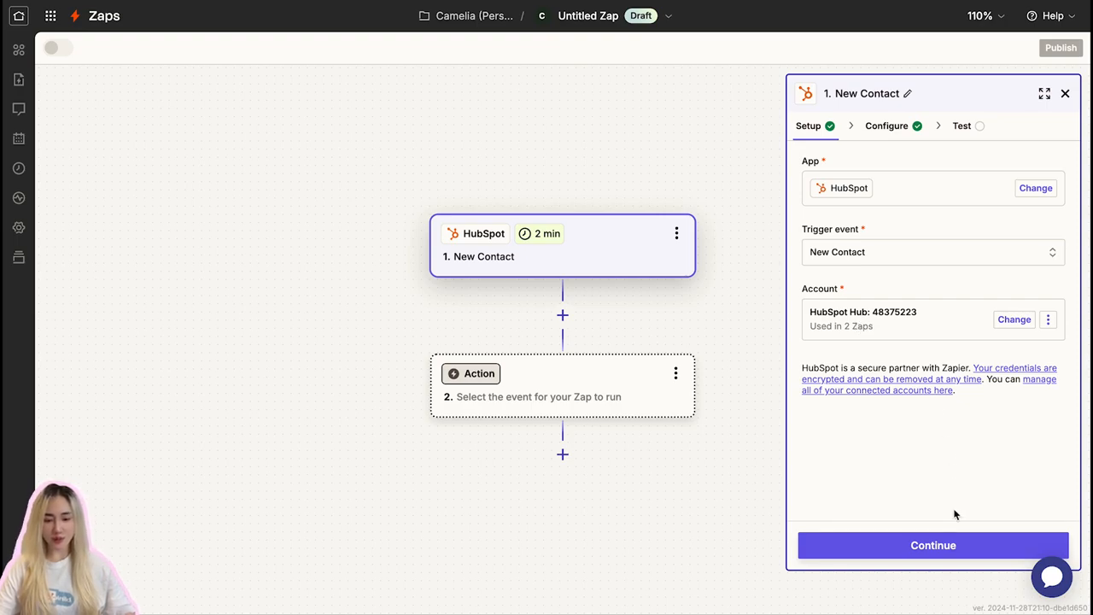
{"action": "left_click", "coordinate": [956, 547]}
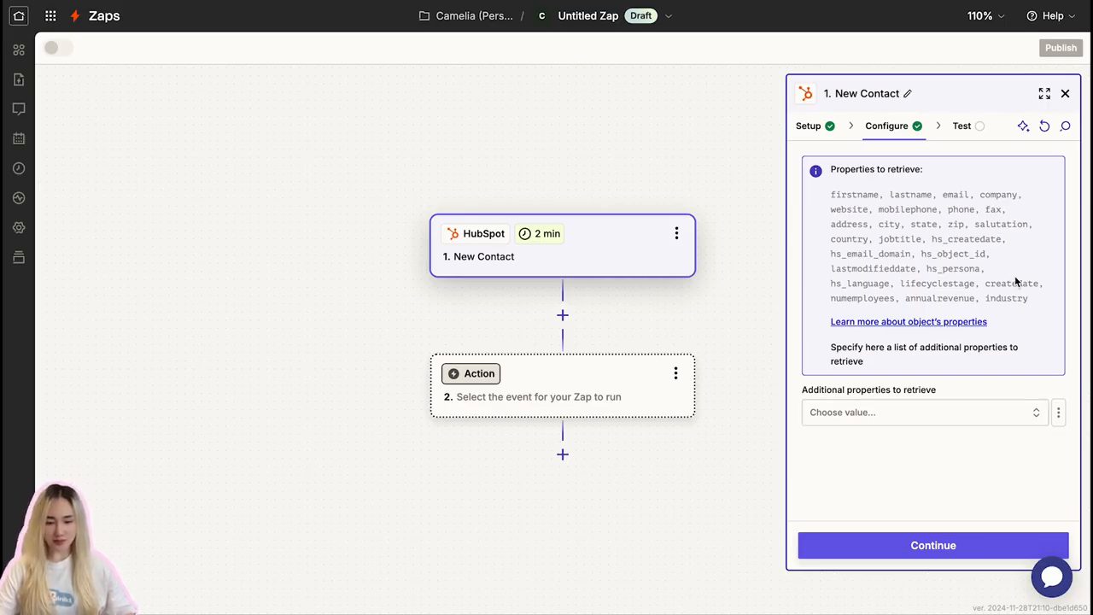
{"action": "left_click", "coordinate": [938, 545]}
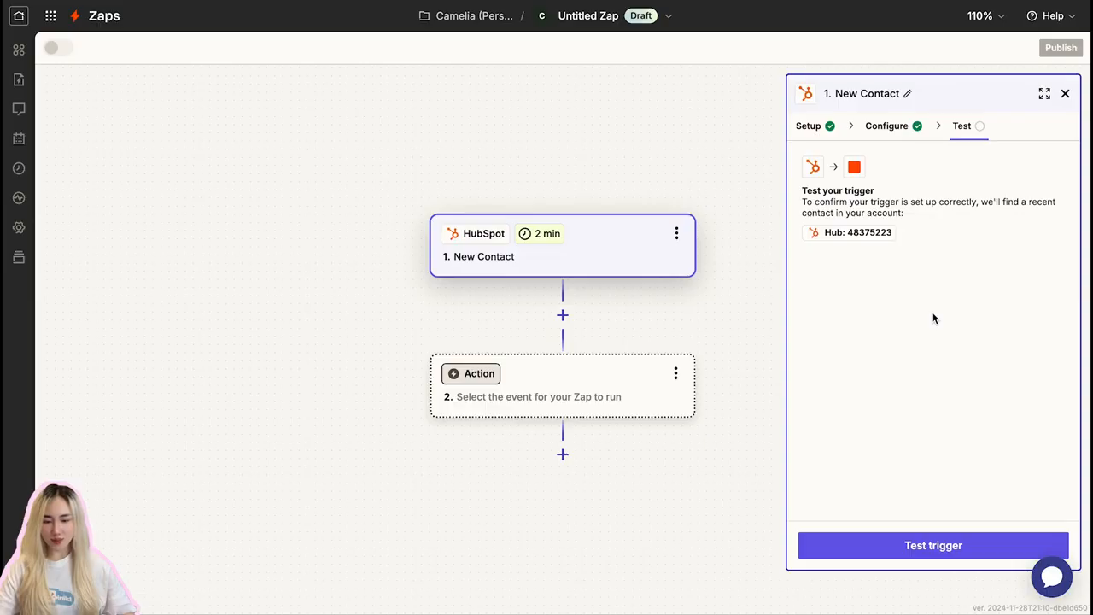
- Switch to HubSpot's Contacts page and start a new contact, filling in the contact's email, first name and last name
{"action": "left_click", "coordinate": [248, 1]}
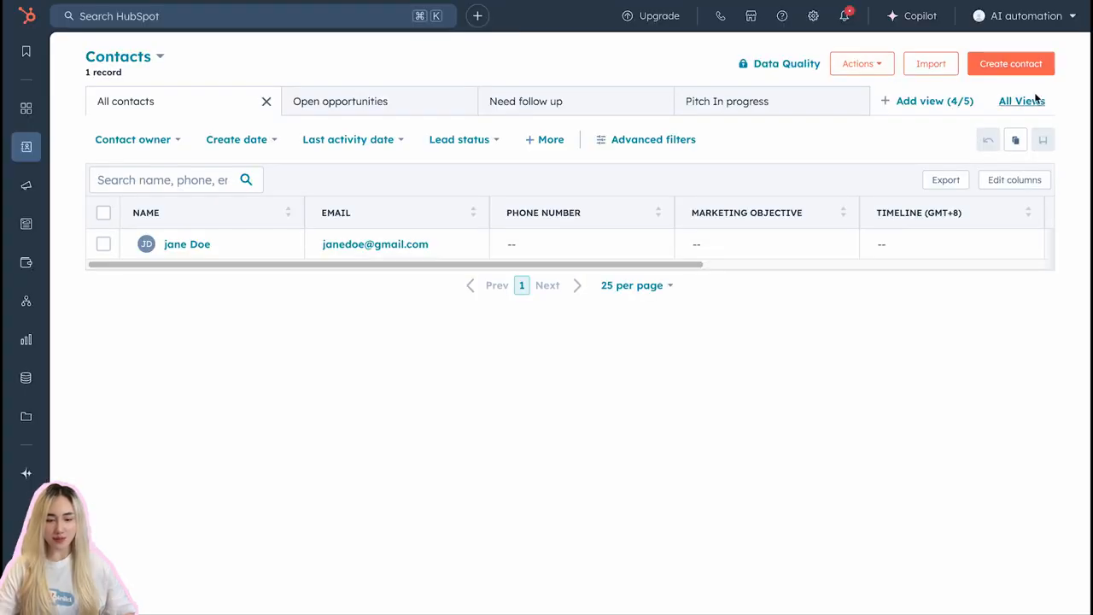
{"action": "left_click", "coordinate": [1024, 65]}
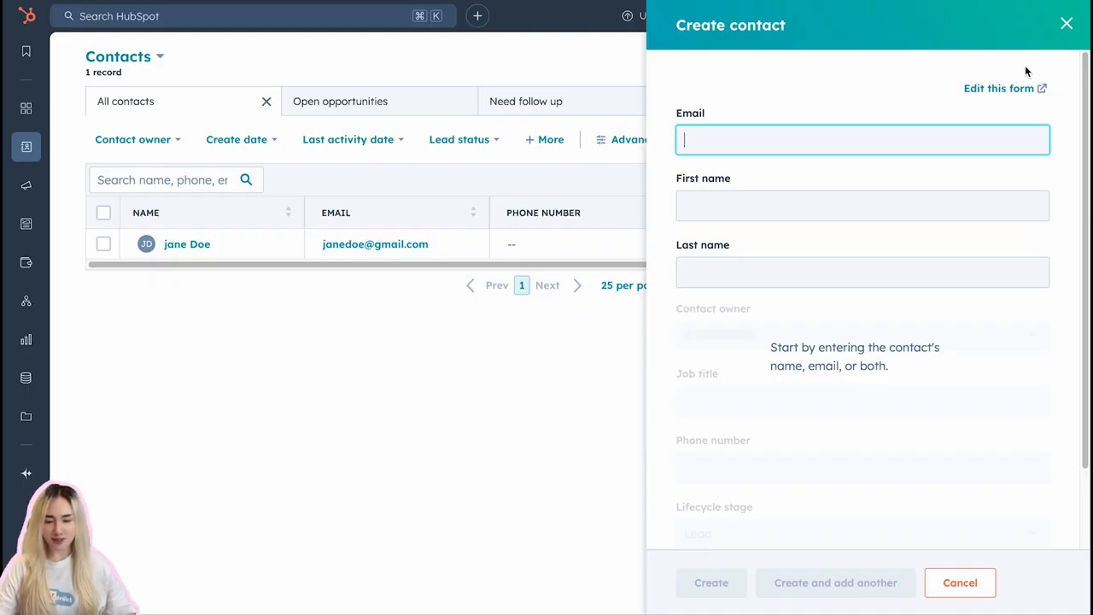
{"action": "left_click", "coordinate": [797, 139]}
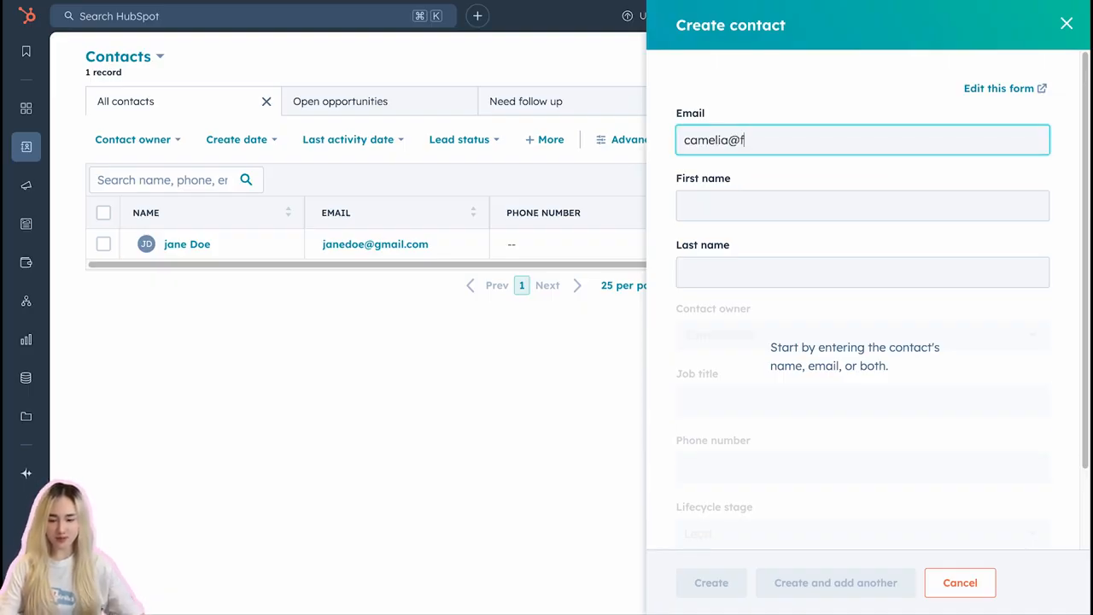
{"action": "key", "text": "Tab"}
{"action": "key", "text": "Tab"}
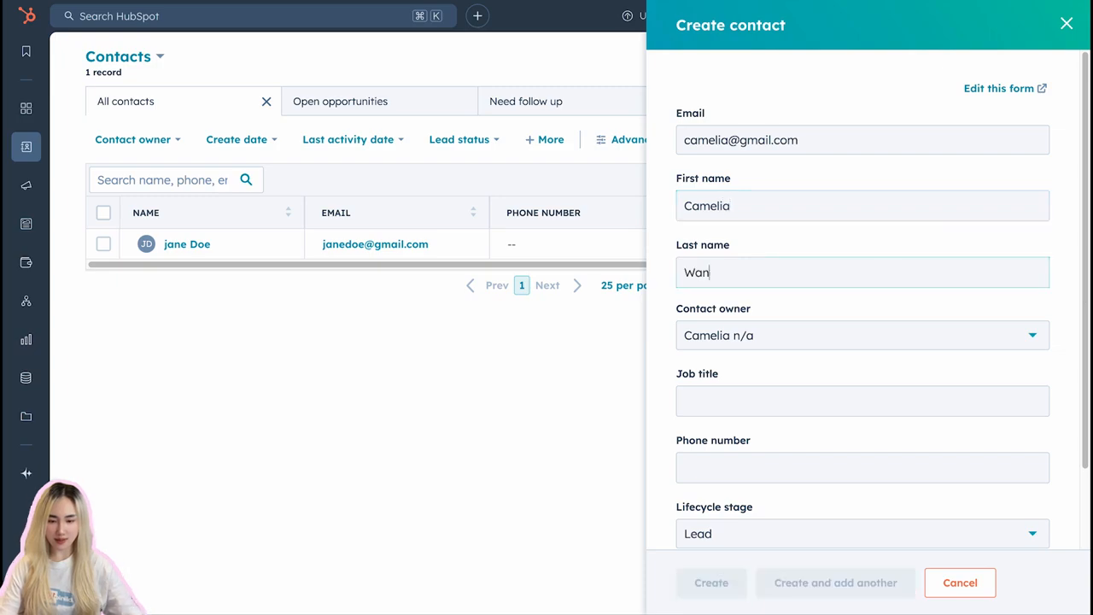
- Set the new contact's lifecycle stage to Subscriber and create the contact
{"action": "scroll", "coordinate": [745, 444], "scroll_direction": "down", "scroll_amount": 1}
{"action": "left_click", "coordinate": [774, 441]}
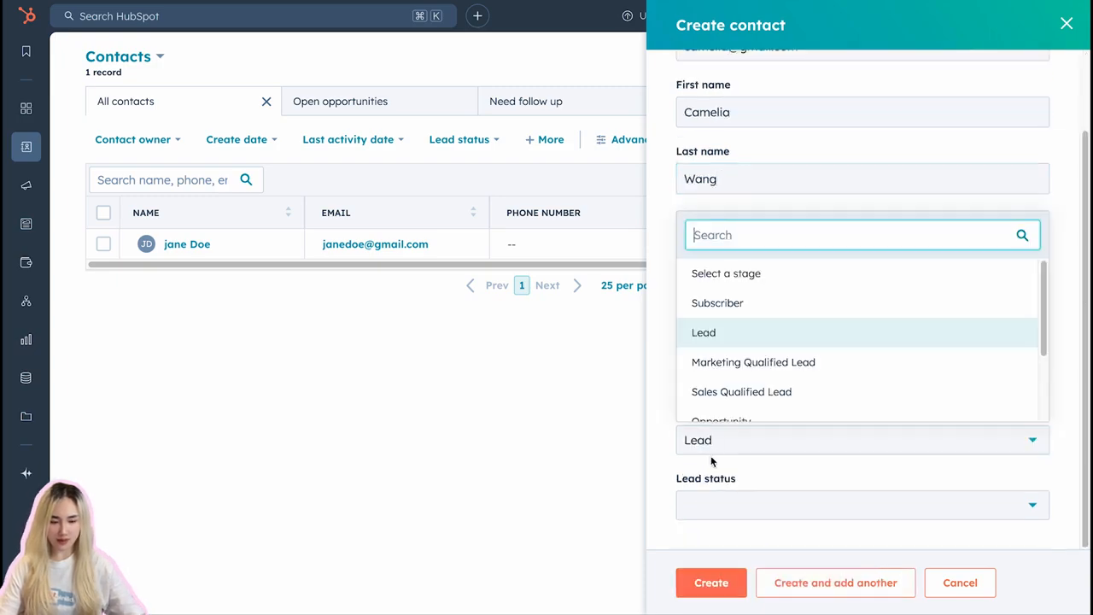
{"action": "left_click", "coordinate": [755, 308]}
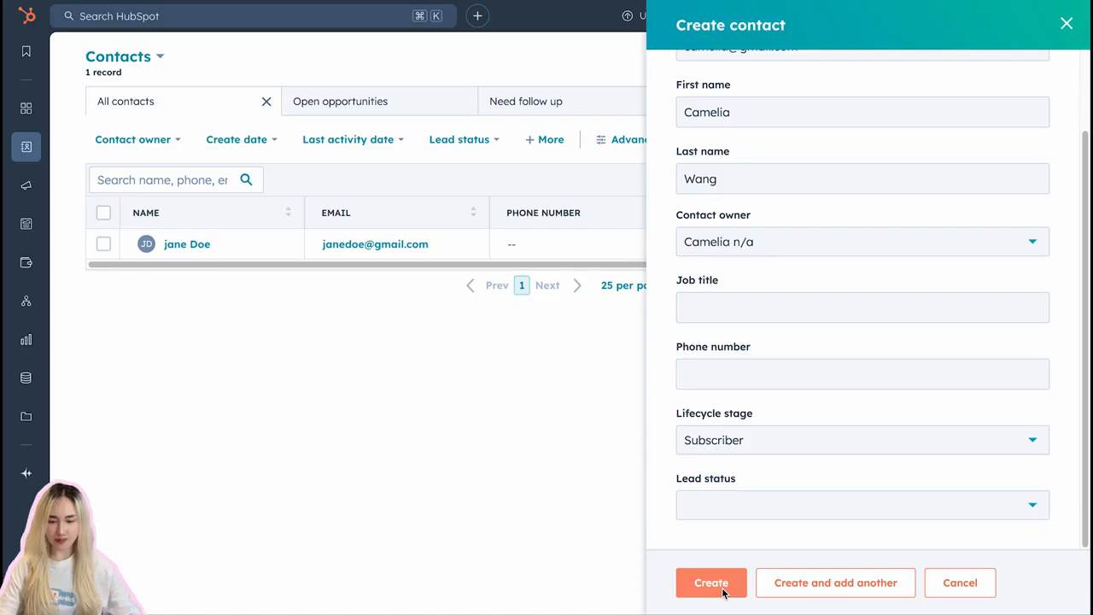
{"action": "left_click", "coordinate": [722, 591]}
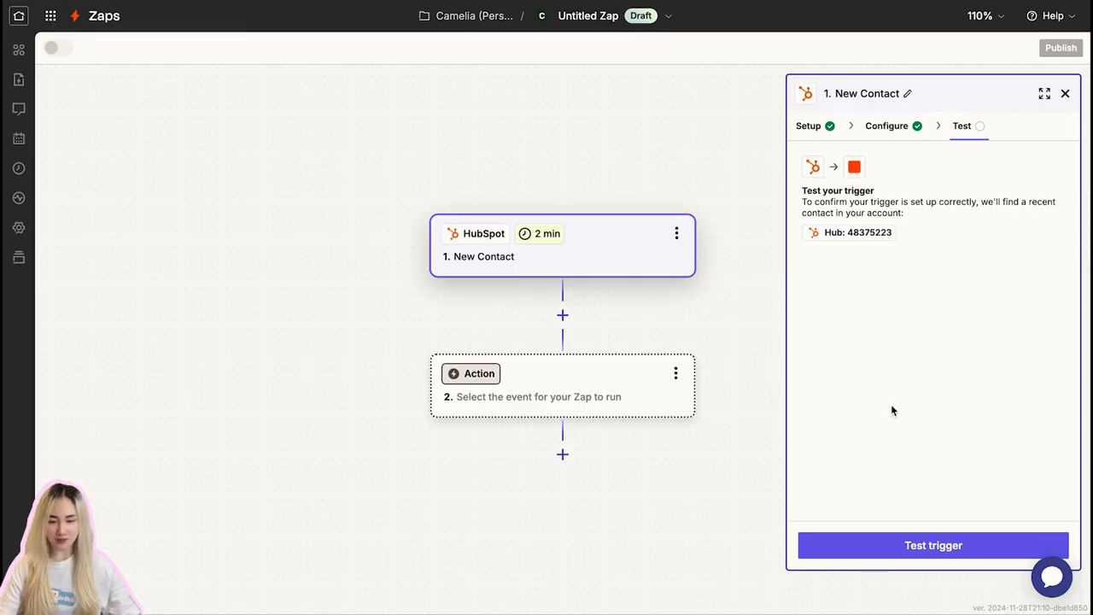
- Switch back to Zapier and test the New Contact trigger, rerunning the test to pull a contact record
{"action": "left_click", "coordinate": [936, 546]}
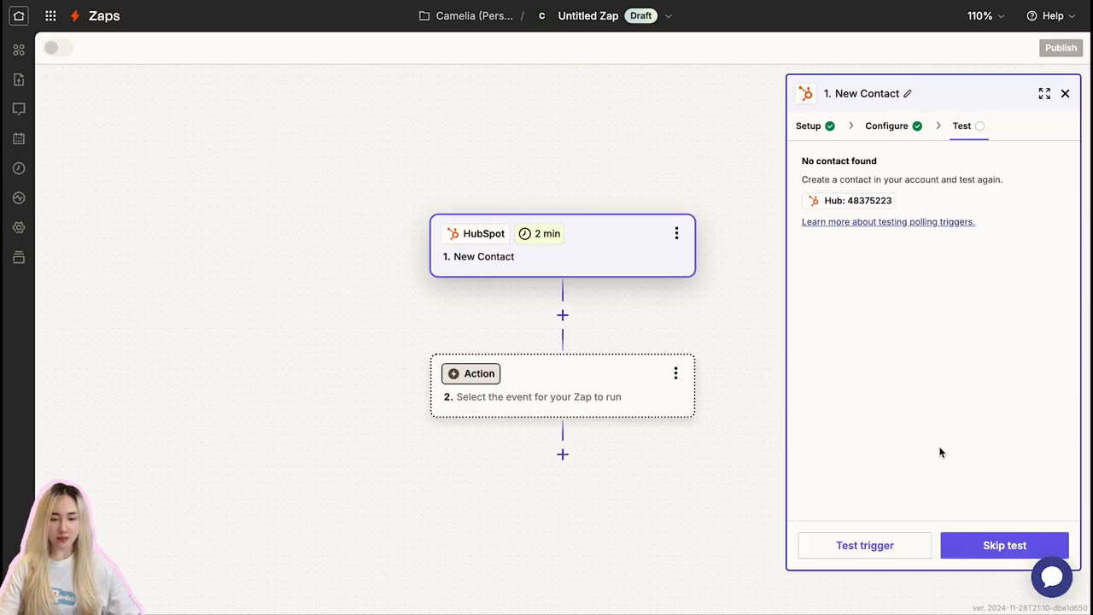
{"action": "left_click", "coordinate": [859, 553]}
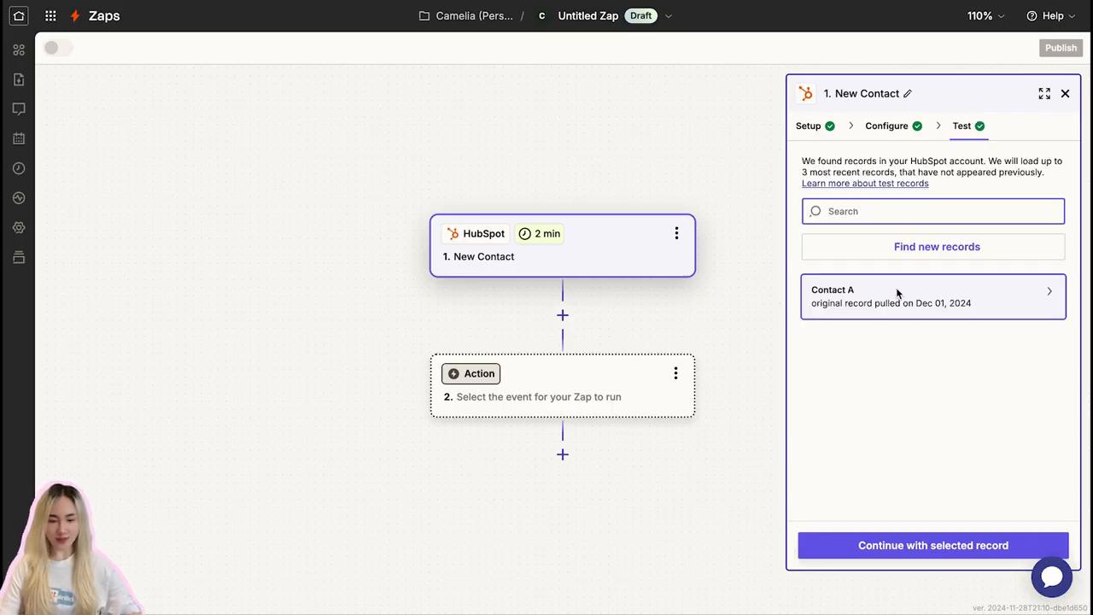
- Examine the retrieved contact record's details, including the email, first name and lifecycle stage
{"action": "mouse_move", "coordinate": [894, 304]}
{"action": "left_click_drag", "start_coordinate": [654, 355], "coordinate": [738, 362]}
{"action": "left_click_drag", "start_coordinate": [740, 406], "coordinate": [673, 402]}
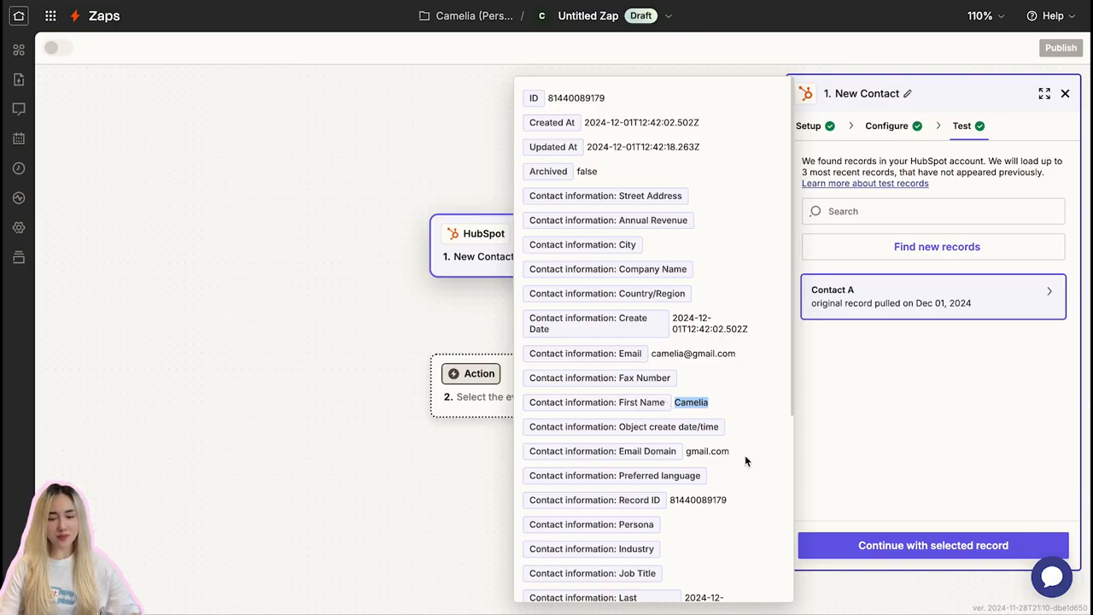
{"action": "left_click", "coordinate": [744, 454]}
{"action": "scroll", "coordinate": [745, 454], "scroll_direction": "down", "scroll_amount": 5}
{"action": "double_click", "coordinate": [716, 368]}
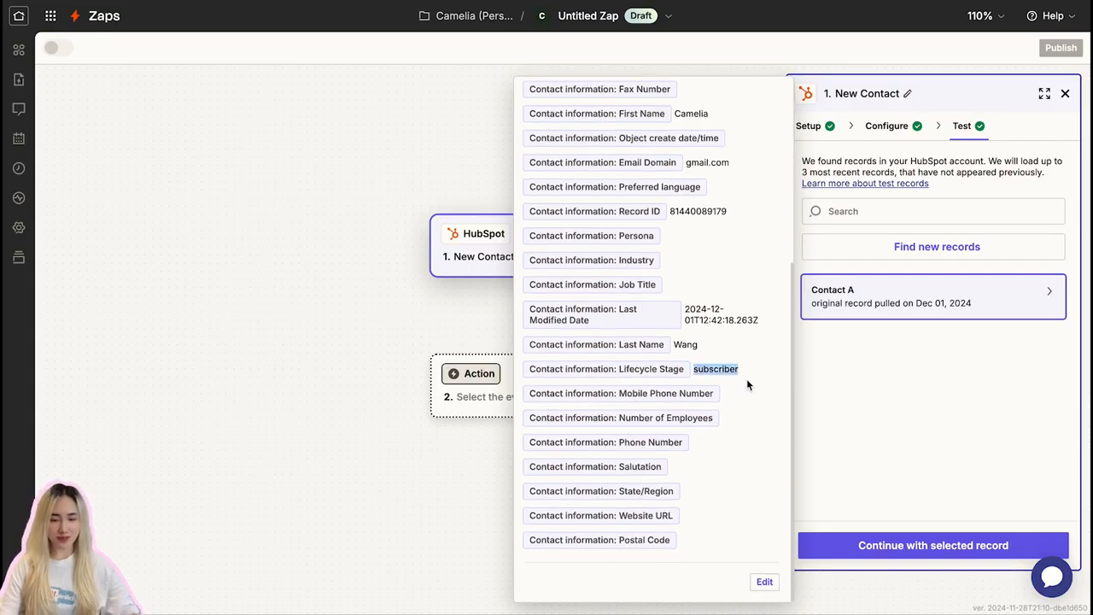
{"action": "left_click", "coordinate": [747, 383]}
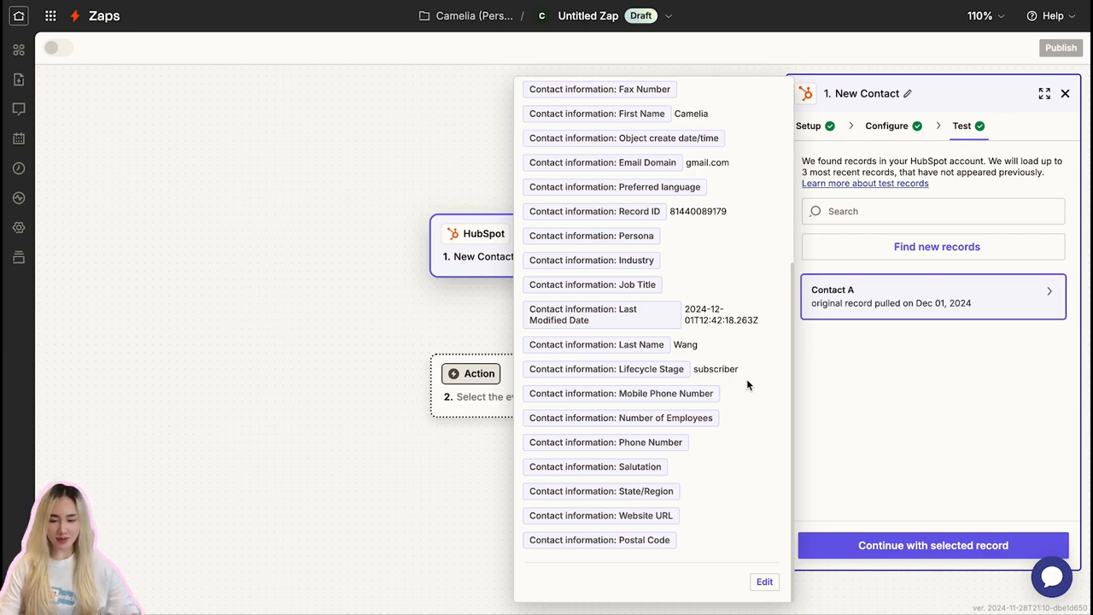
{"action": "scroll", "coordinate": [733, 393], "scroll_direction": "up", "scroll_amount": 4}
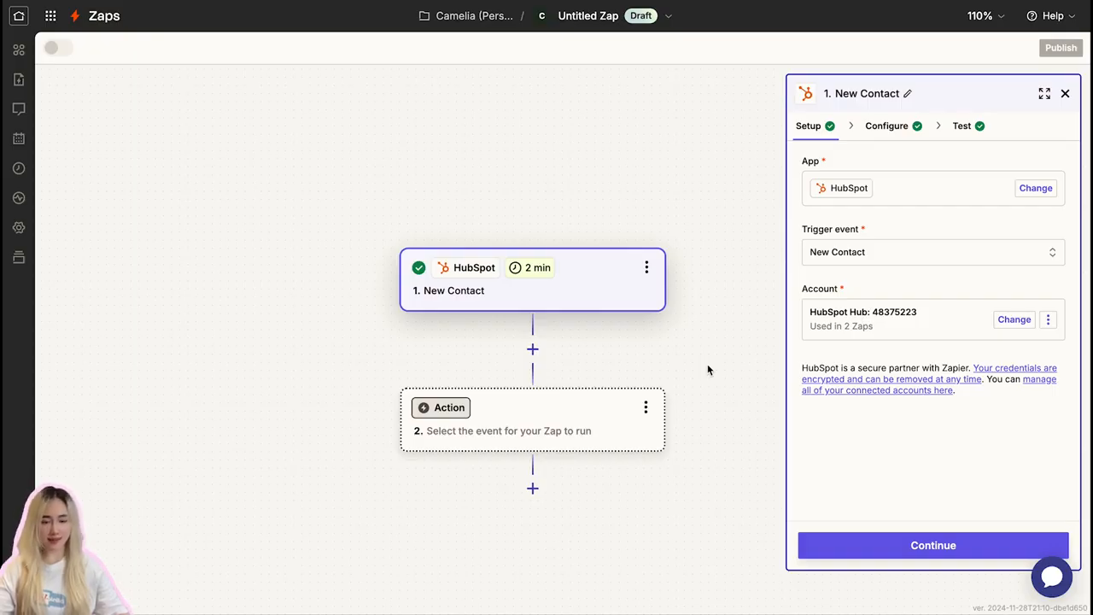
- Choose Trello as the action app for step 2 and set its action event to Create Card
{"action": "left_click", "coordinate": [509, 414]}
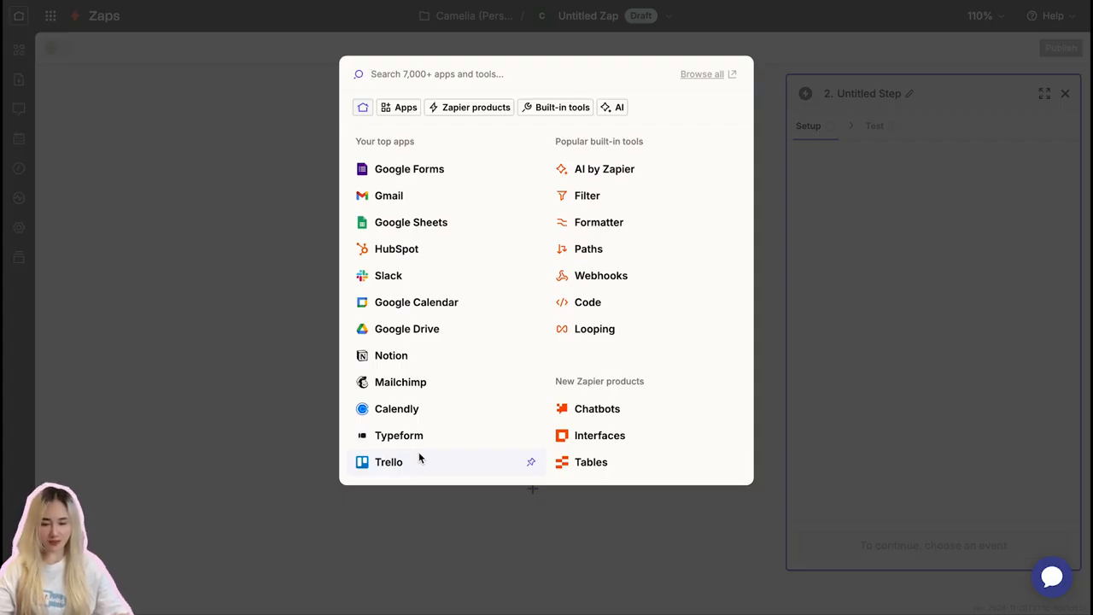
{"action": "left_click", "coordinate": [418, 452]}
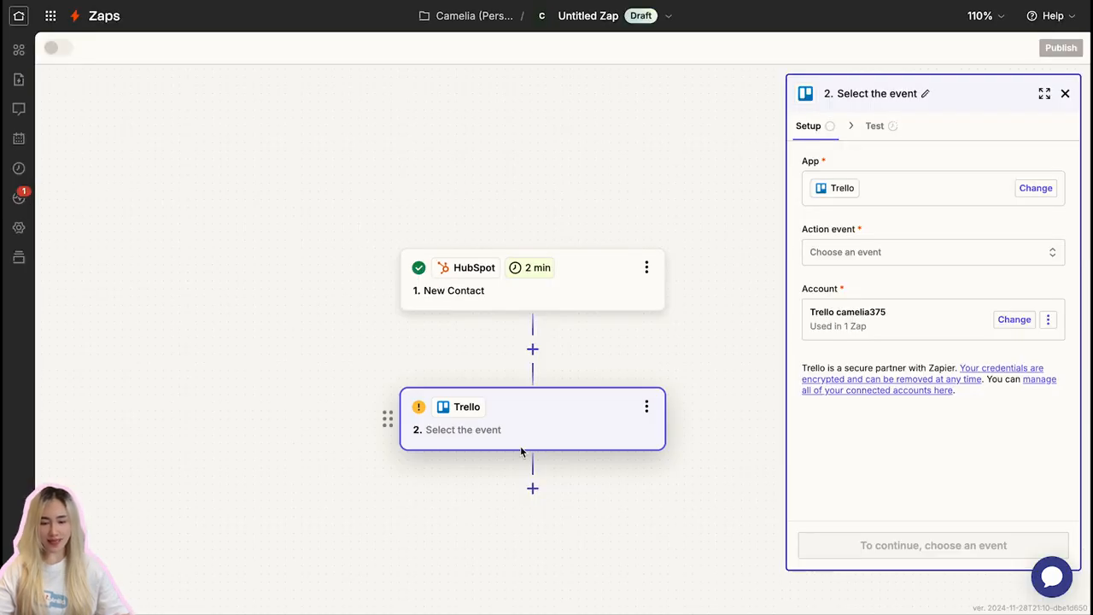
{"action": "left_click", "coordinate": [919, 253]}
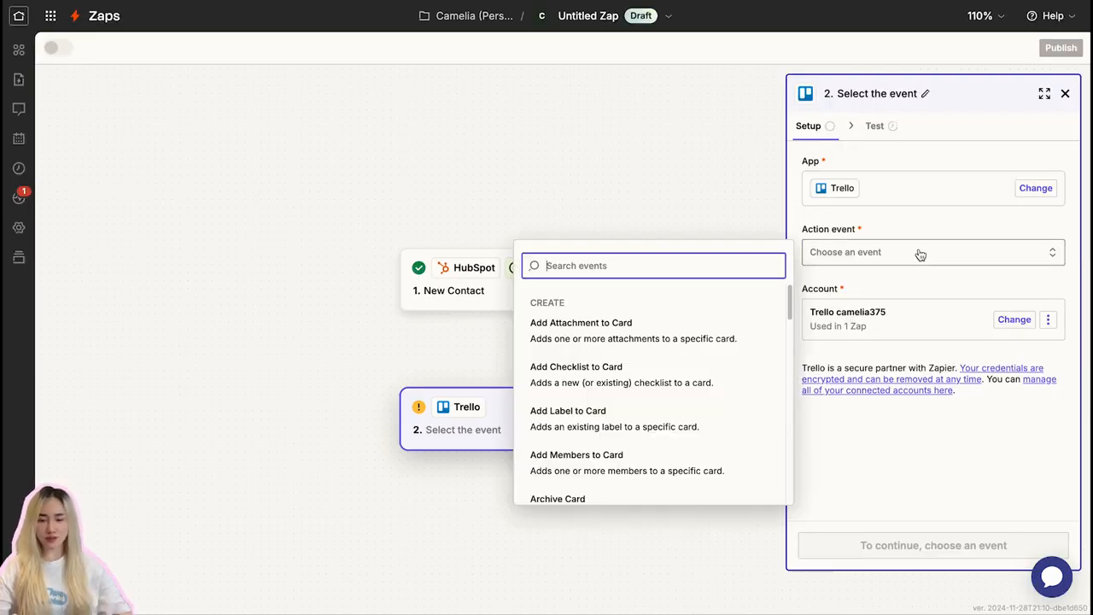
{"action": "type", "text": "create"}
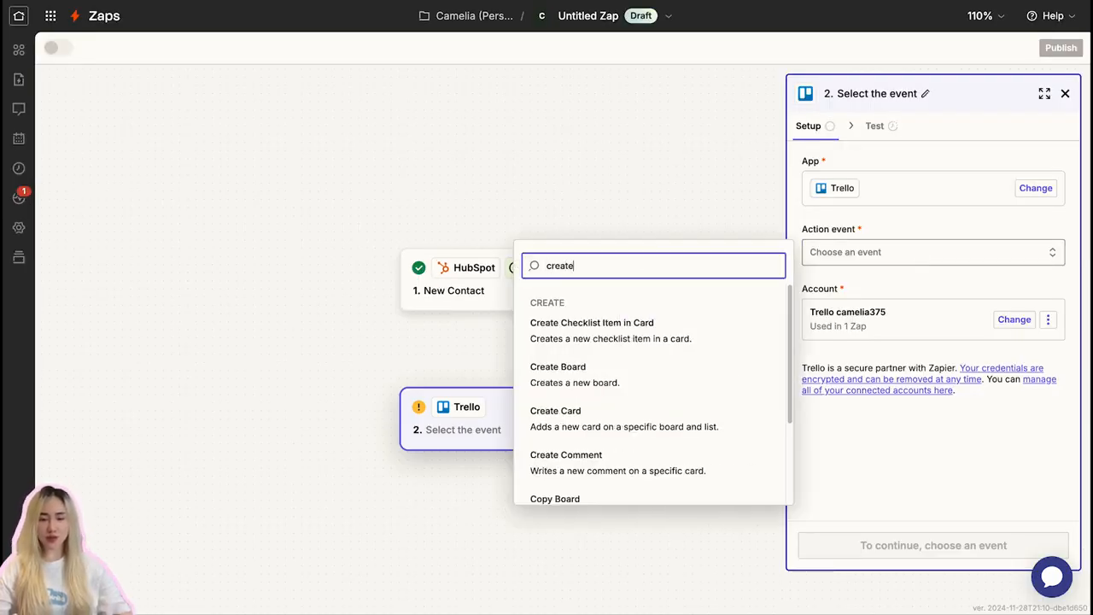
{"action": "left_click", "coordinate": [600, 412]}
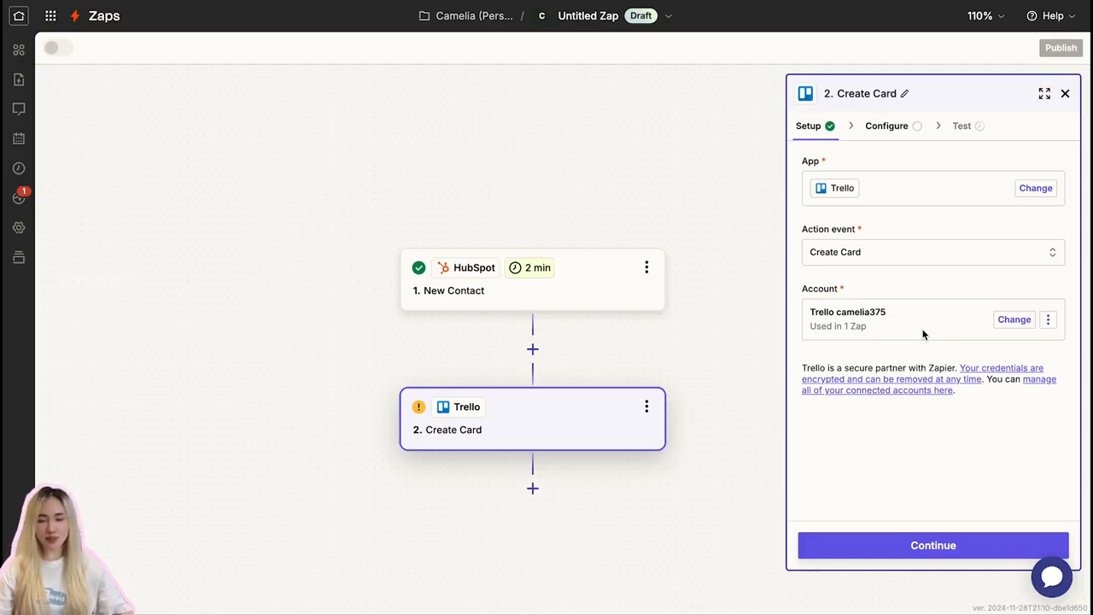
- Configure the new card's destination as the Zapier + Trello board and the To Do list
{"action": "left_click", "coordinate": [956, 544]}
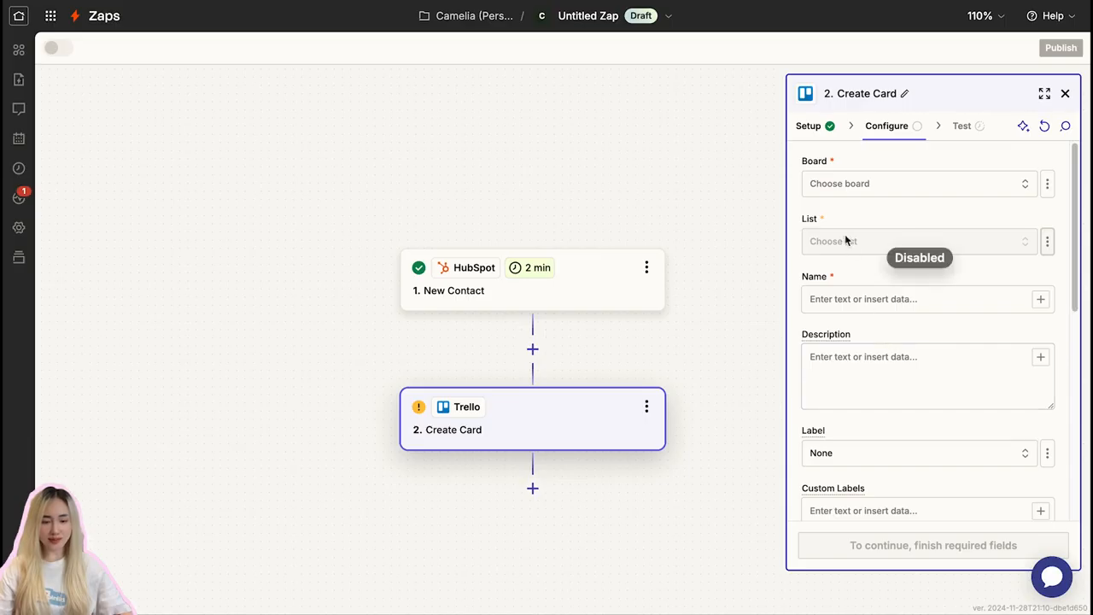
{"action": "left_click", "coordinate": [844, 183]}
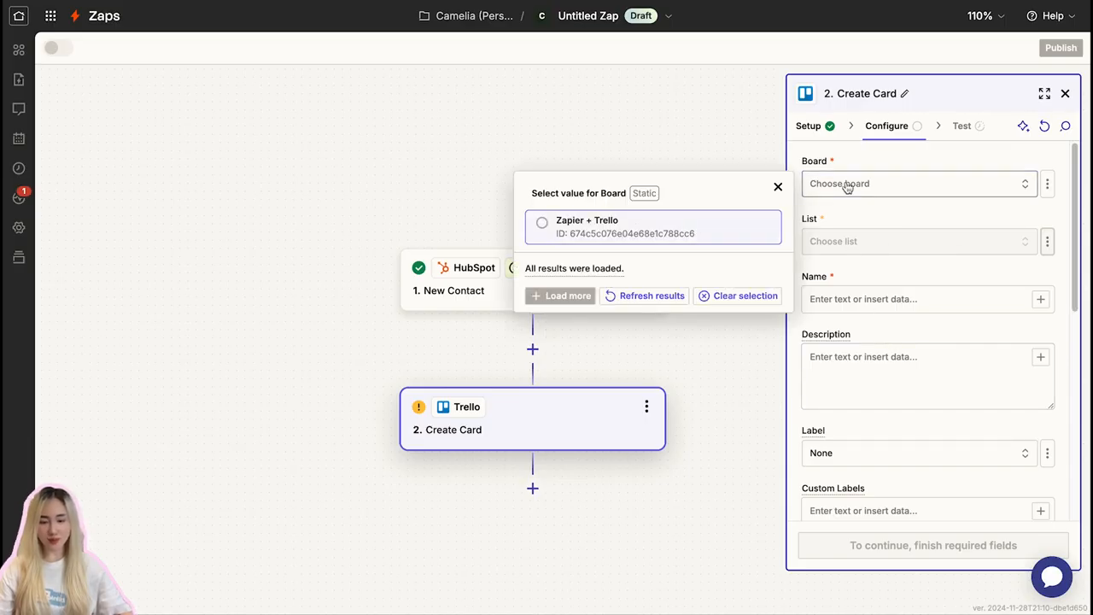
{"action": "left_click", "coordinate": [541, 224]}
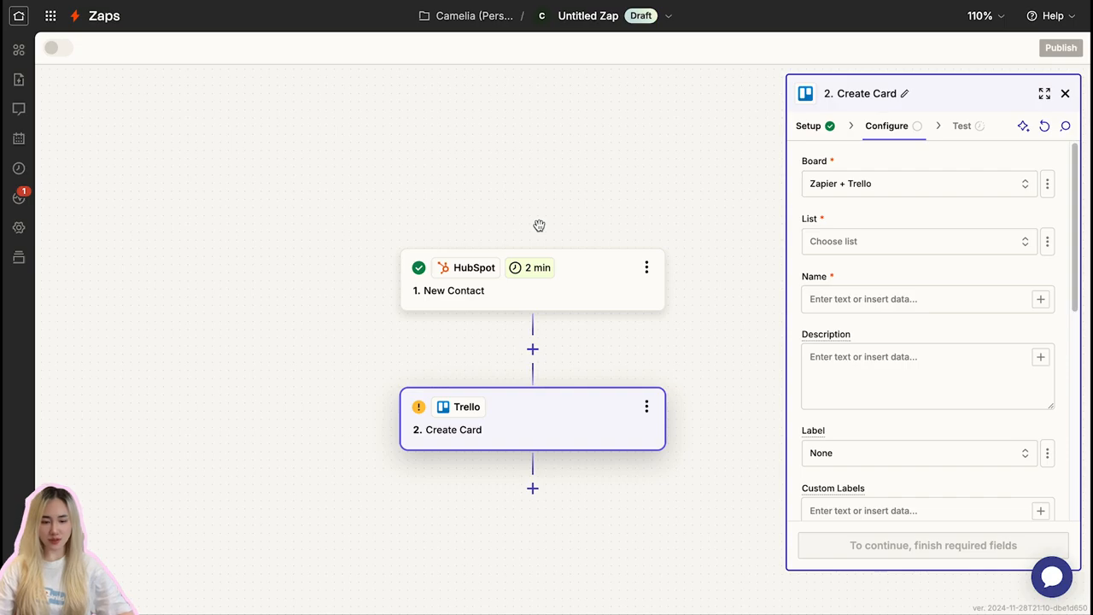
{"action": "left_click", "coordinate": [891, 247]}
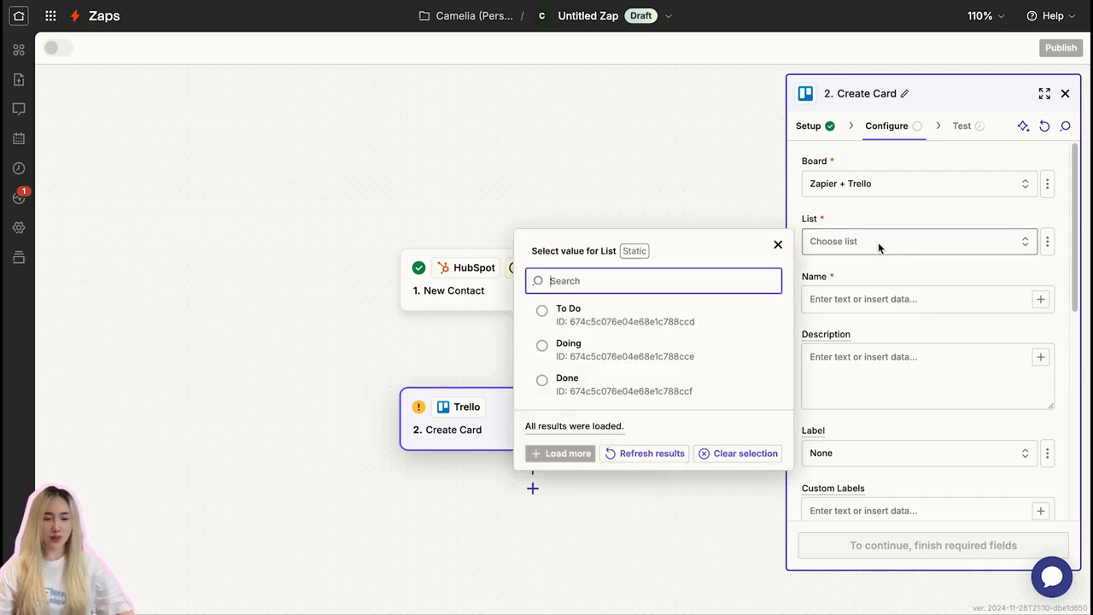
{"action": "left_click", "coordinate": [653, 318]}
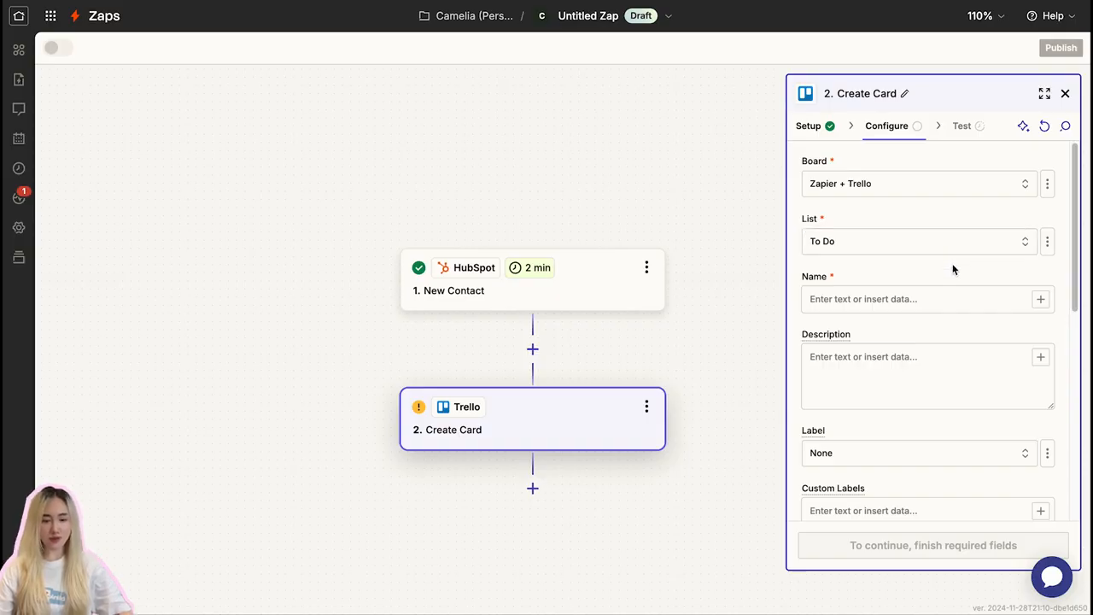
- Map the Trello card's Name to the First Name field of the HubSpot New Contact trigger
{"action": "left_click", "coordinate": [937, 305]}
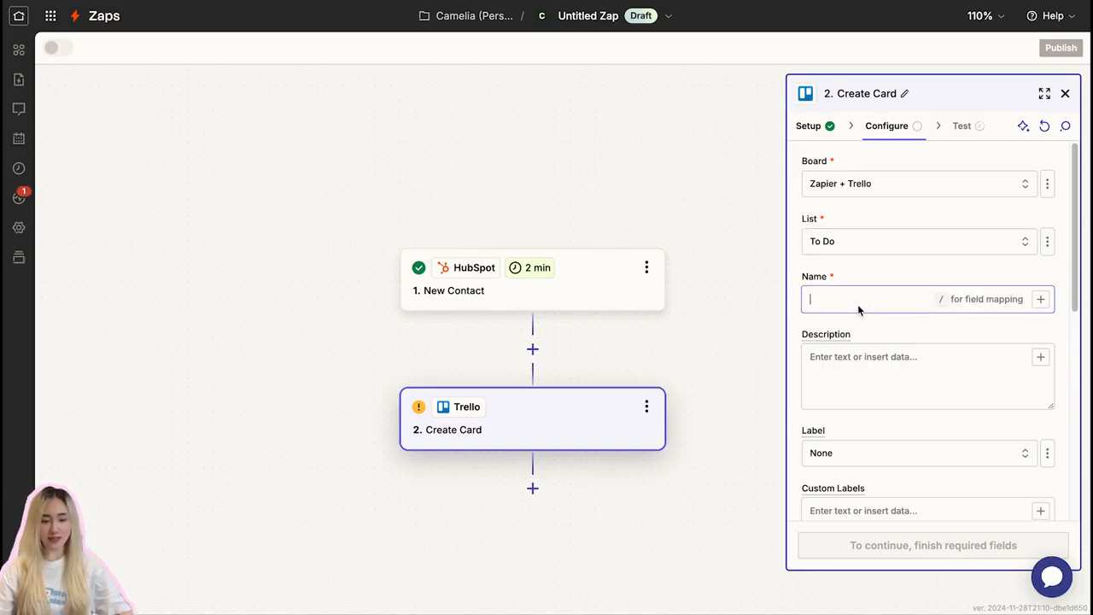
{"action": "left_click", "coordinate": [880, 379]}
{"action": "scroll", "coordinate": [880, 379], "scroll_direction": "down", "scroll_amount": 5}
{"action": "left_click", "coordinate": [883, 365]}
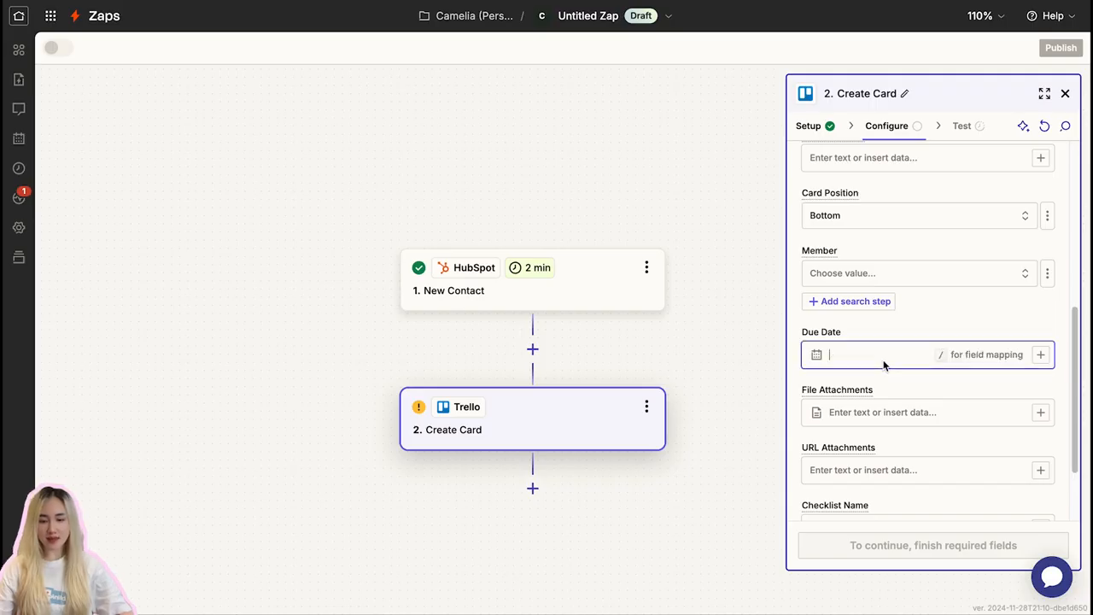
{"action": "scroll", "coordinate": [883, 366], "scroll_direction": "up", "scroll_amount": 5}
{"action": "left_click", "coordinate": [853, 301]}
{"action": "type", "text": "/"}
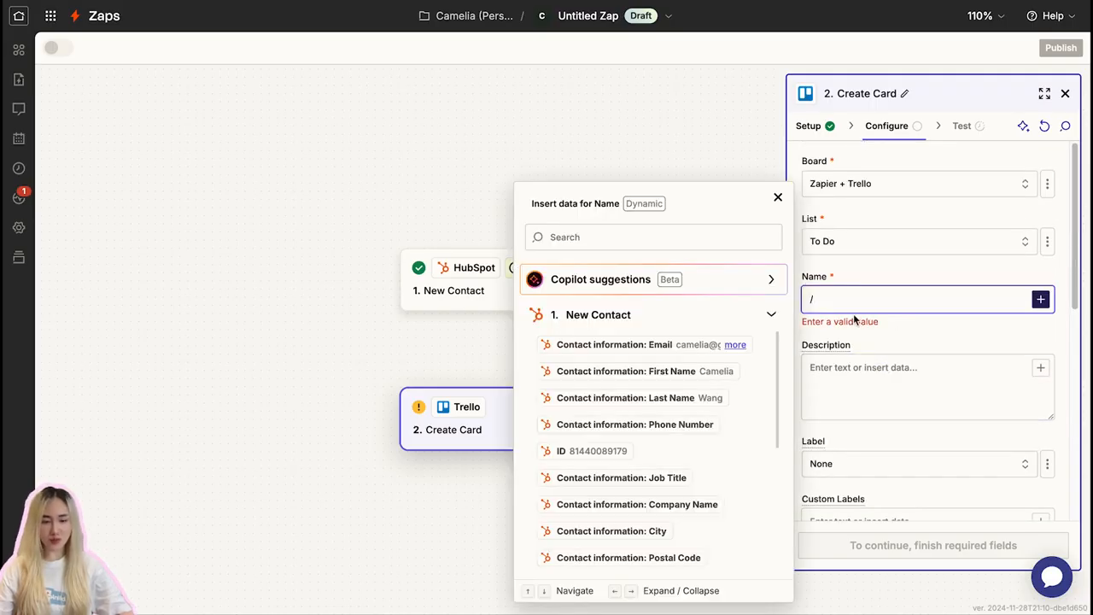
{"action": "left_click", "coordinate": [724, 370]}
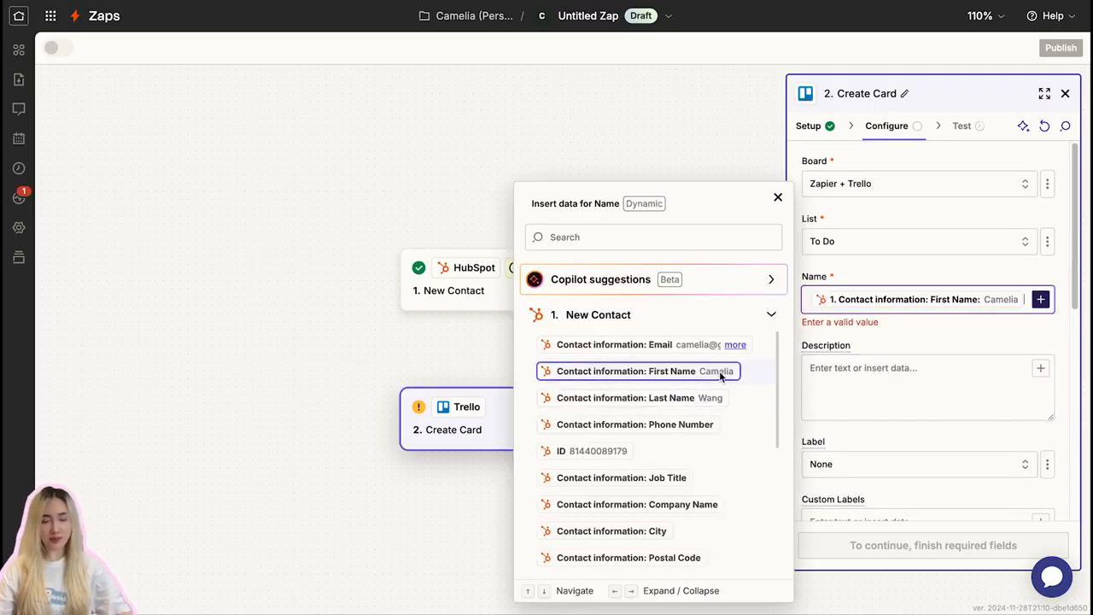
{"action": "left_click", "coordinate": [943, 379]}
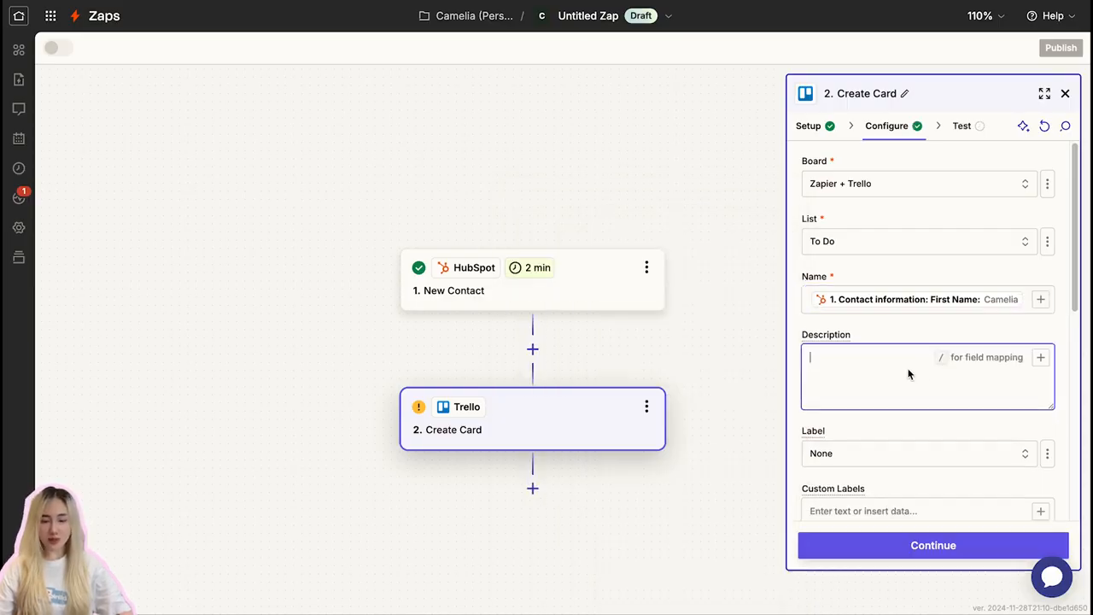
- Map the Trello card's Description to the Lifecycle Stage field of the HubSpot New Contact trigger
{"action": "type", "text": "/"}
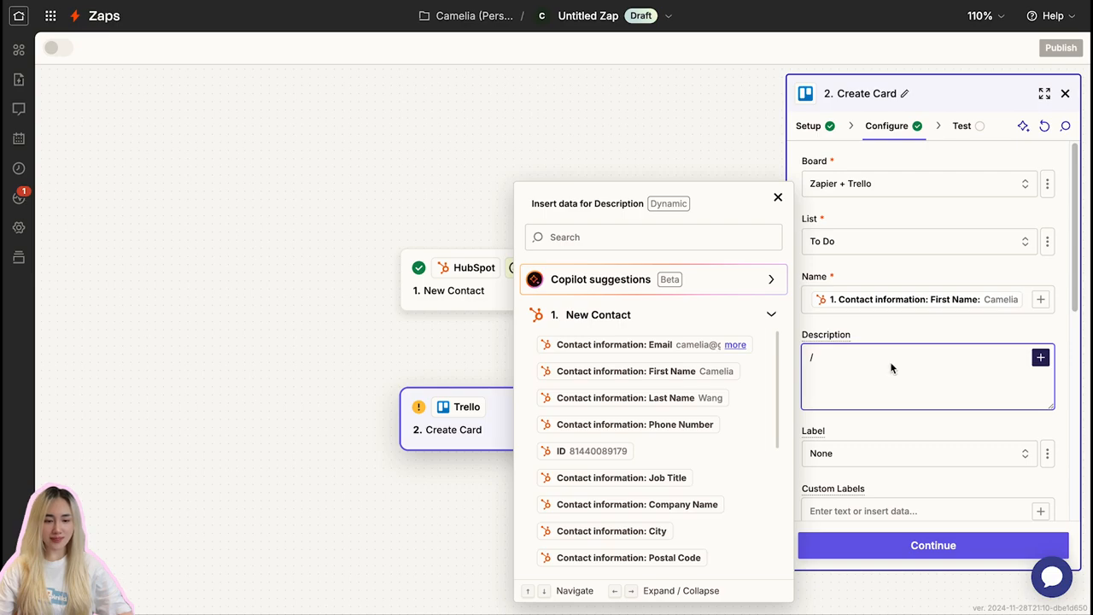
{"action": "left_click", "coordinate": [644, 236]}
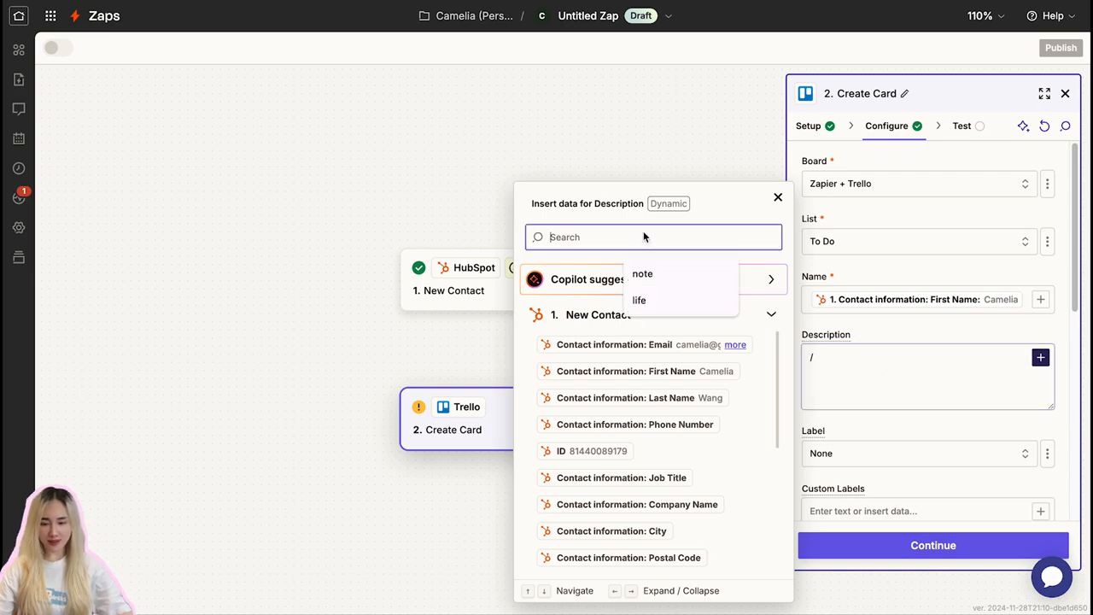
{"action": "type", "text": "life"}
{"action": "left_click", "coordinate": [690, 470]}
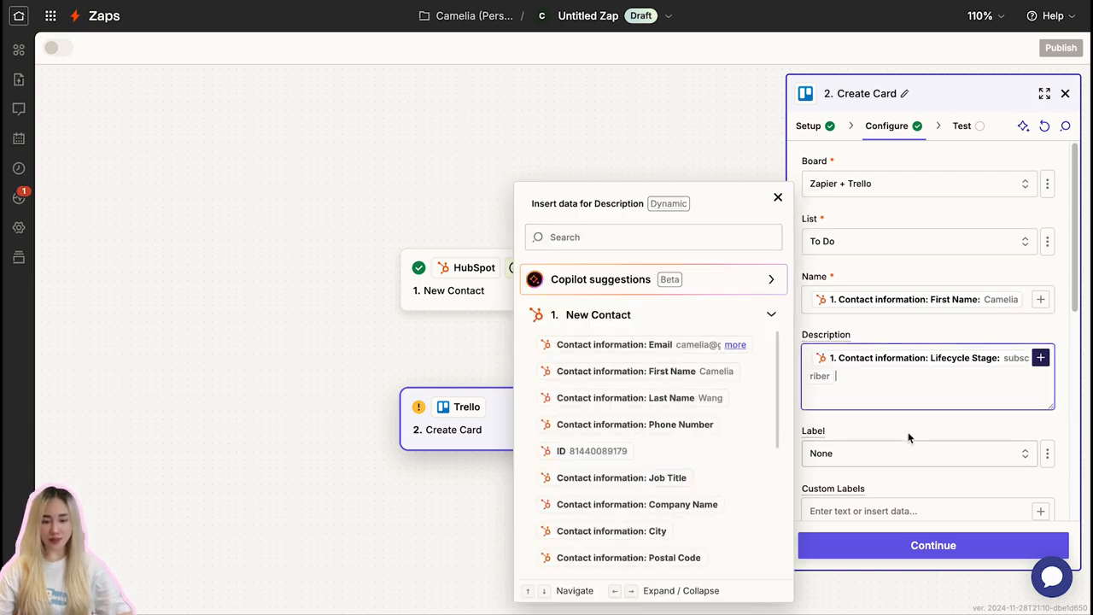
{"action": "left_click", "coordinate": [915, 423]}
- Assign the board's only available member to the new Trello card
{"action": "scroll", "coordinate": [915, 422], "scroll_direction": "down", "scroll_amount": 5}
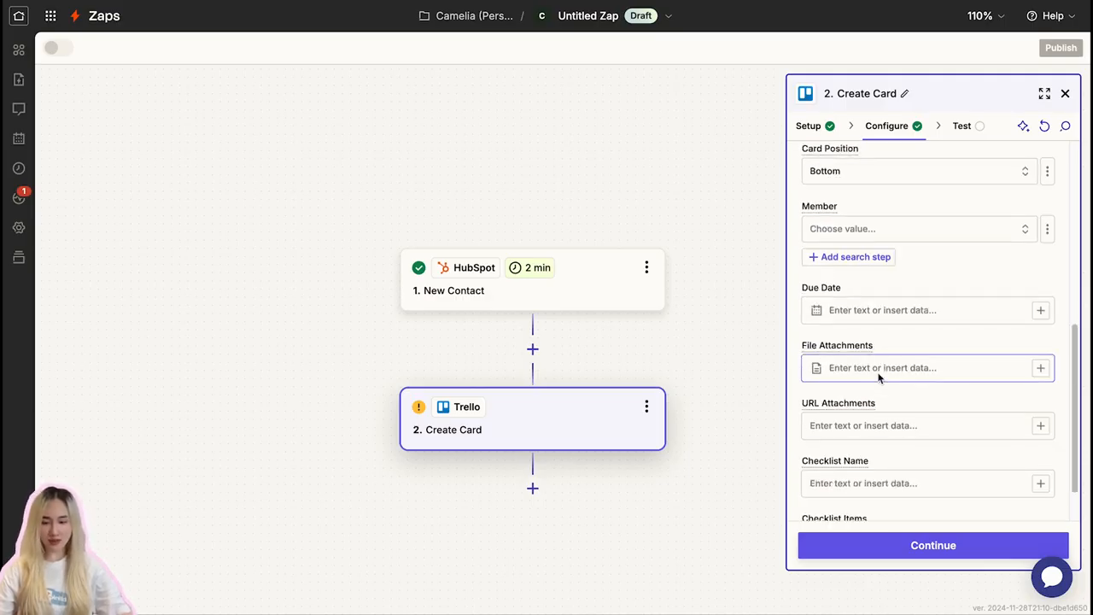
{"action": "left_click", "coordinate": [897, 230]}
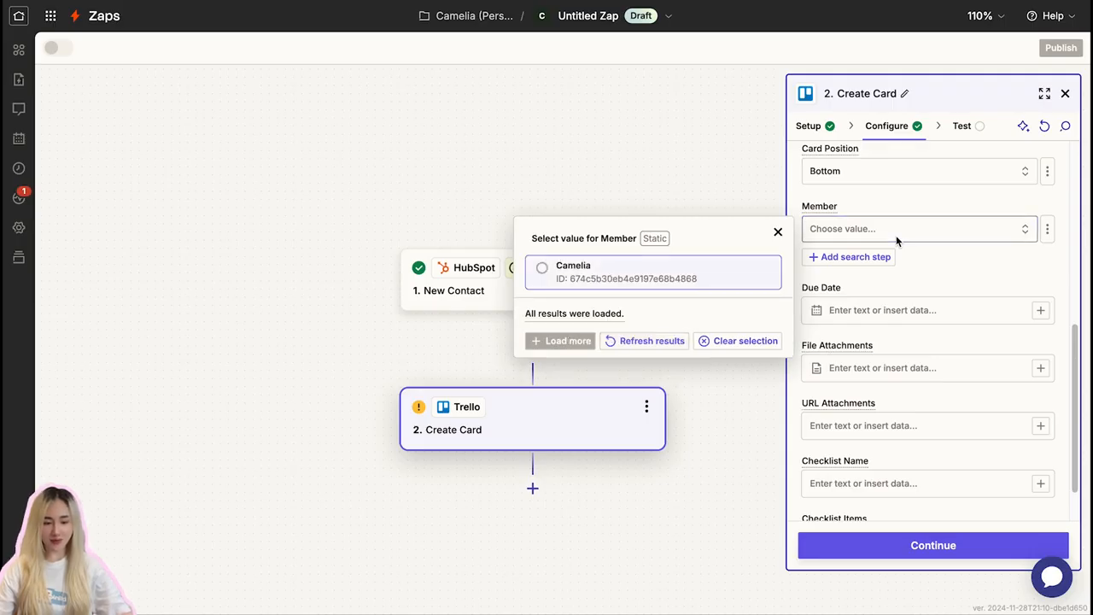
{"action": "left_click", "coordinate": [542, 268]}
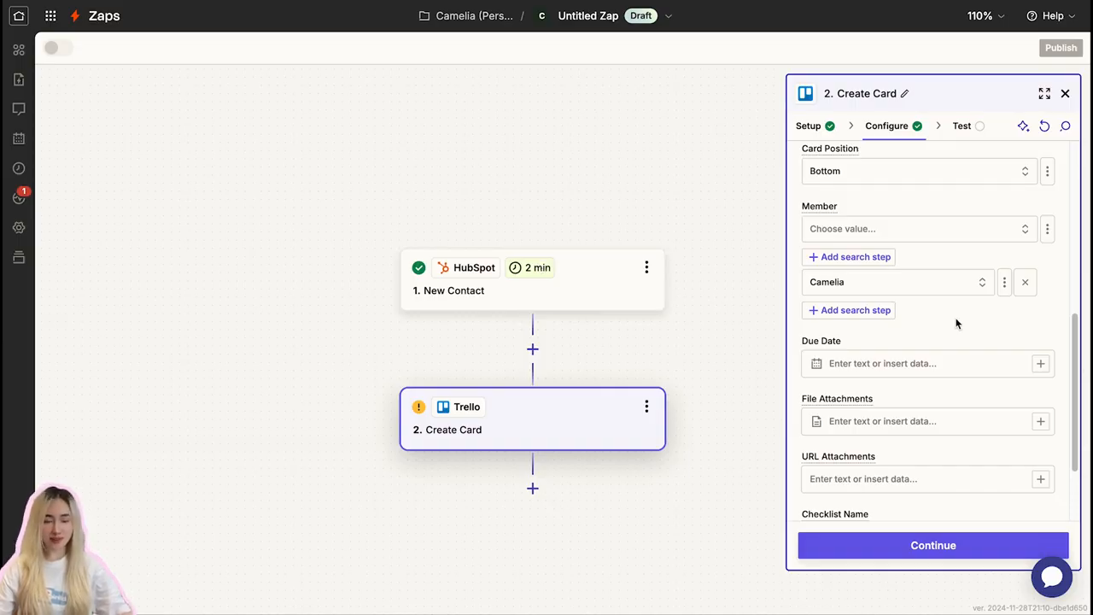
- Finish configuring the Create Card action, test it, and open the created card in the To Do list in Trello
{"action": "scroll", "coordinate": [956, 322], "scroll_direction": "down", "scroll_amount": 5}
{"action": "left_click", "coordinate": [933, 544]}
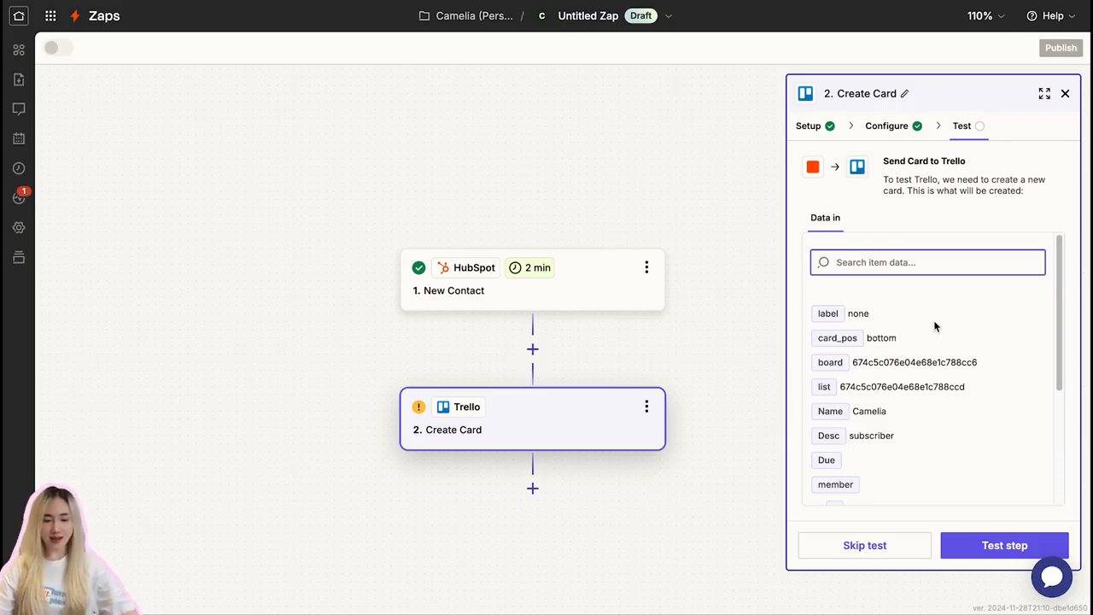
{"action": "left_click", "coordinate": [990, 544]}
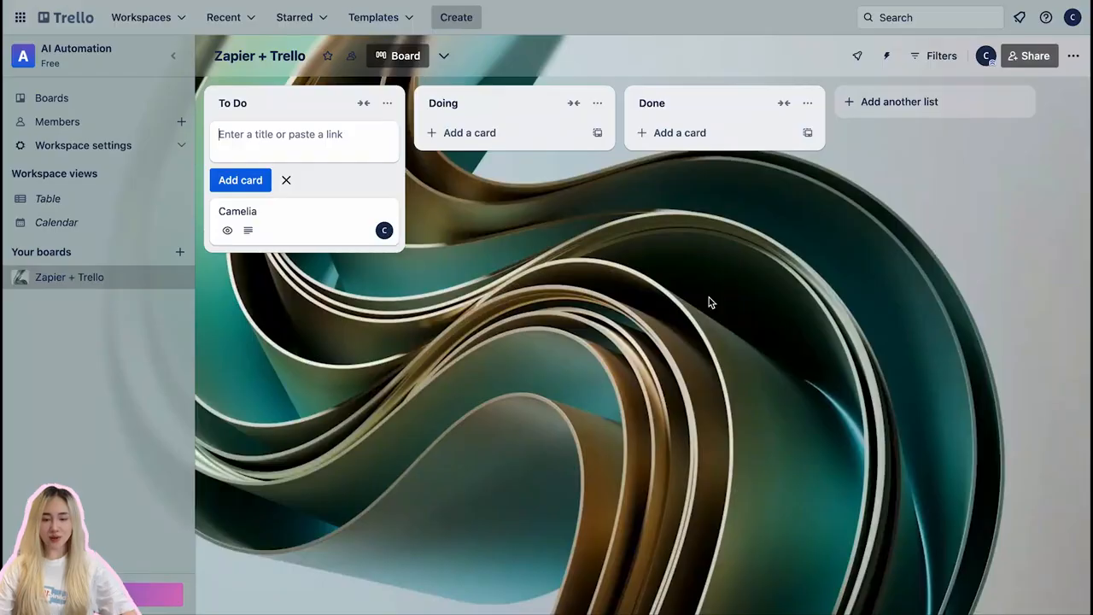
{"action": "left_click", "coordinate": [283, 223]}
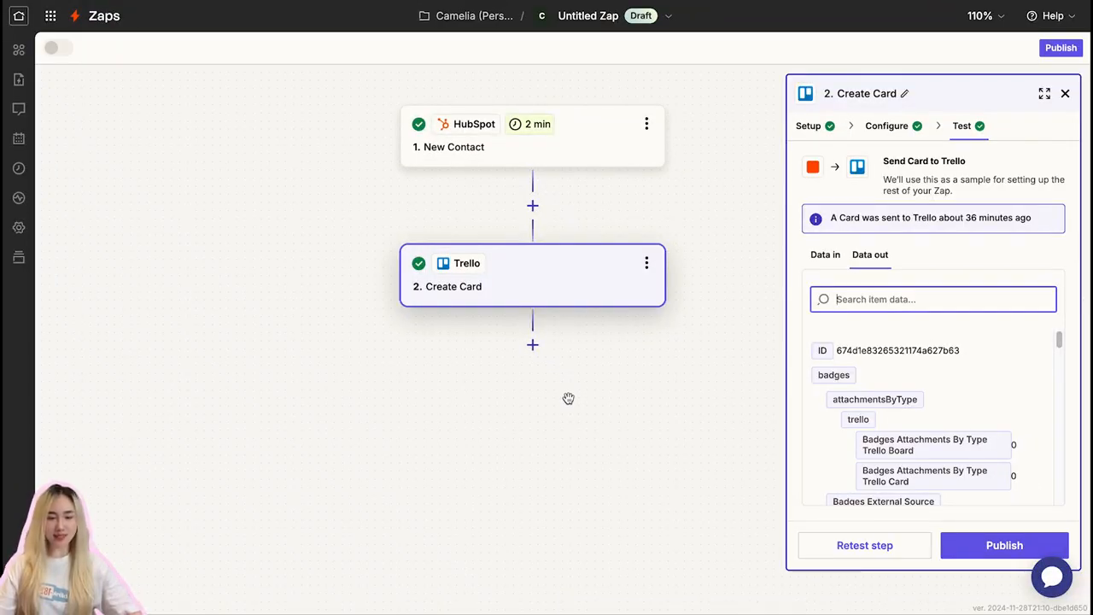
- In Zapier, insert a Filter step between the HubSpot trigger and the Trello action, using the contact's Lifecycle Stage as its field
{"action": "left_click", "coordinate": [531, 208]}
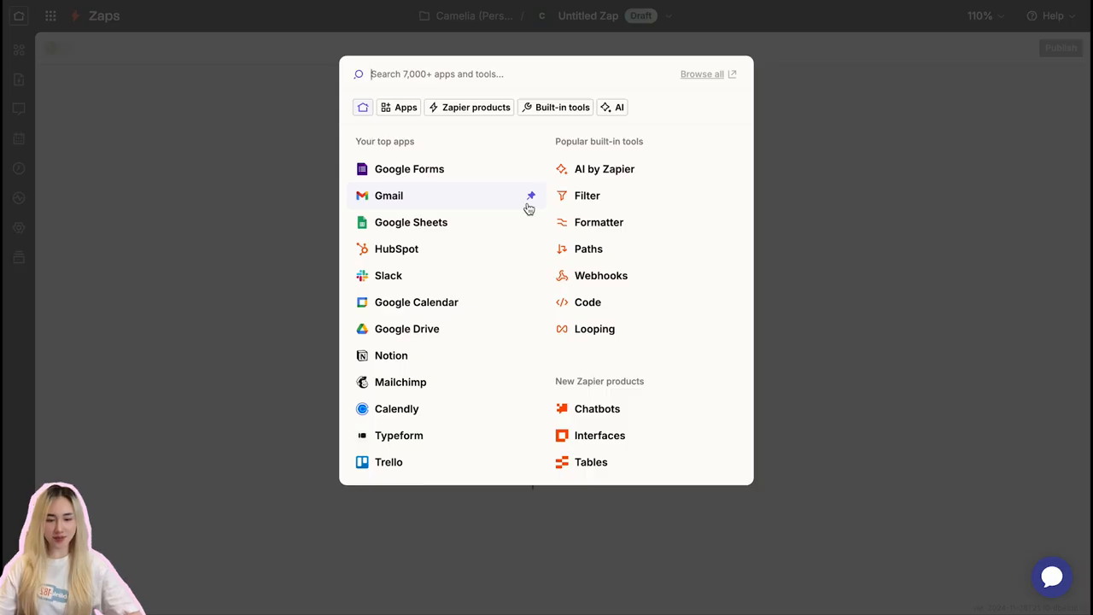
{"action": "left_click", "coordinate": [630, 206]}
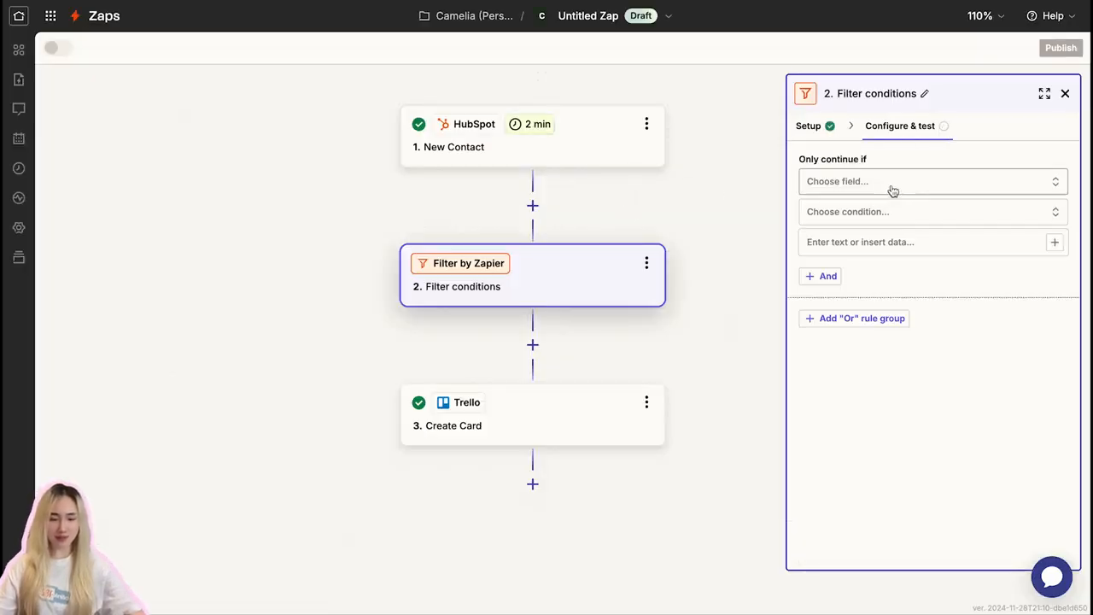
{"action": "left_click", "coordinate": [892, 190]}
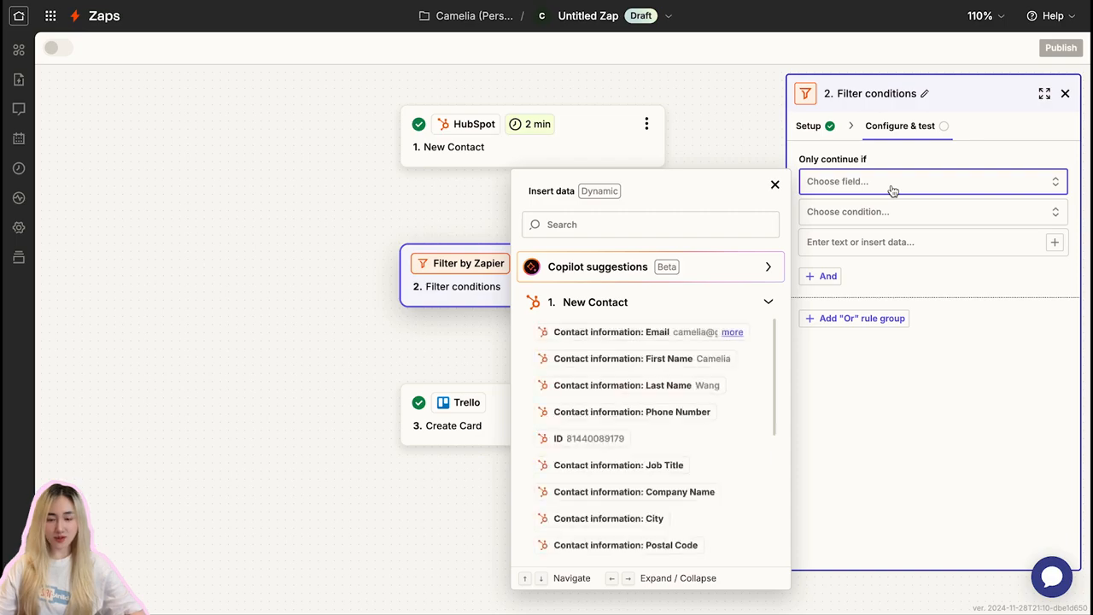
{"action": "left_click", "coordinate": [724, 215]}
{"action": "type", "text": "life"}
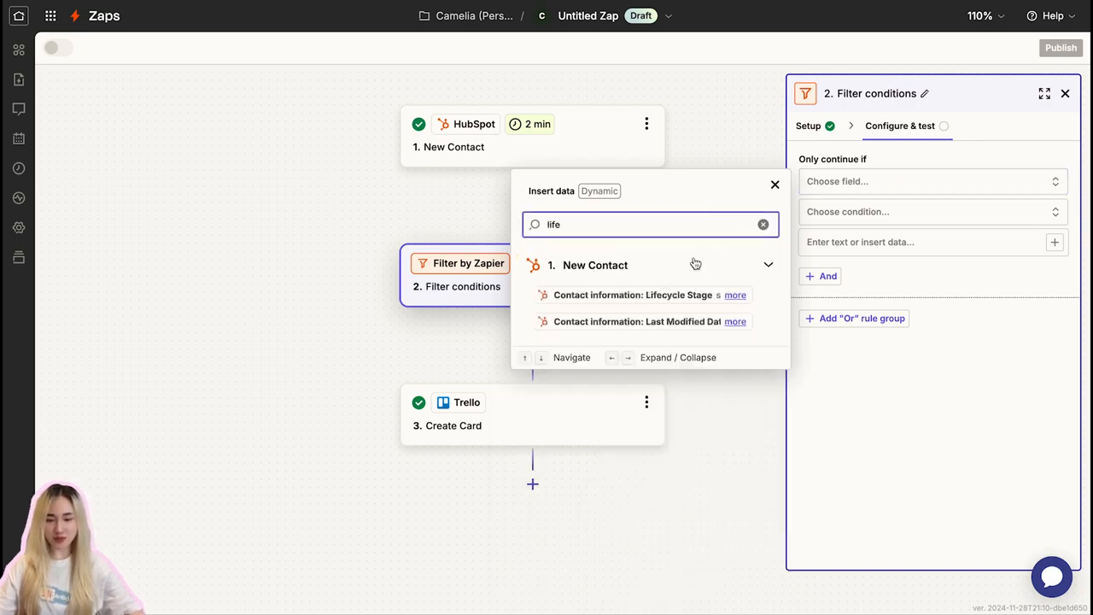
{"action": "left_click", "coordinate": [657, 295]}
- Set the filter to continue only if Lifecycle Stage (Text) Exactly matches Subscriber, and finish the filter step
{"action": "left_click", "coordinate": [913, 222]}
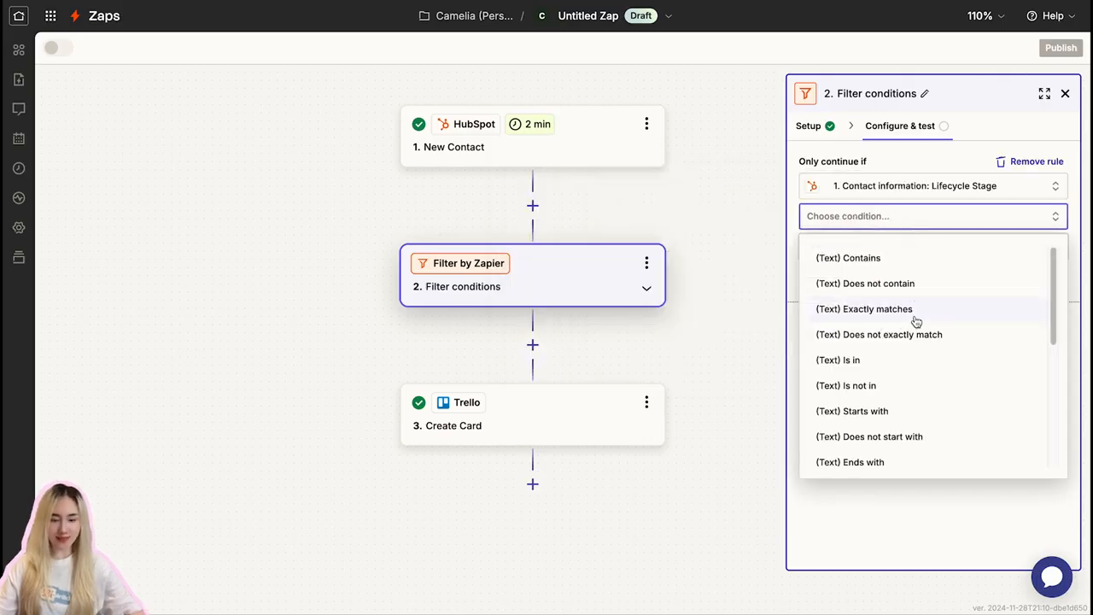
{"action": "left_click", "coordinate": [913, 309]}
{"action": "left_click", "coordinate": [892, 244]}
{"action": "type", "text": "Subscriber"}
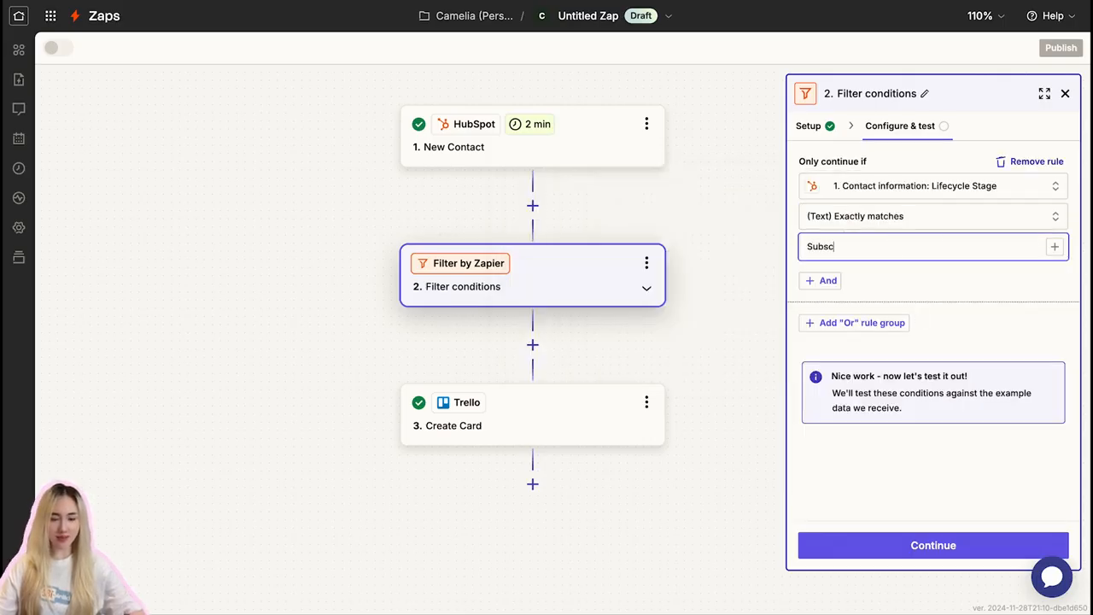
{"action": "left_click", "coordinate": [984, 548]}
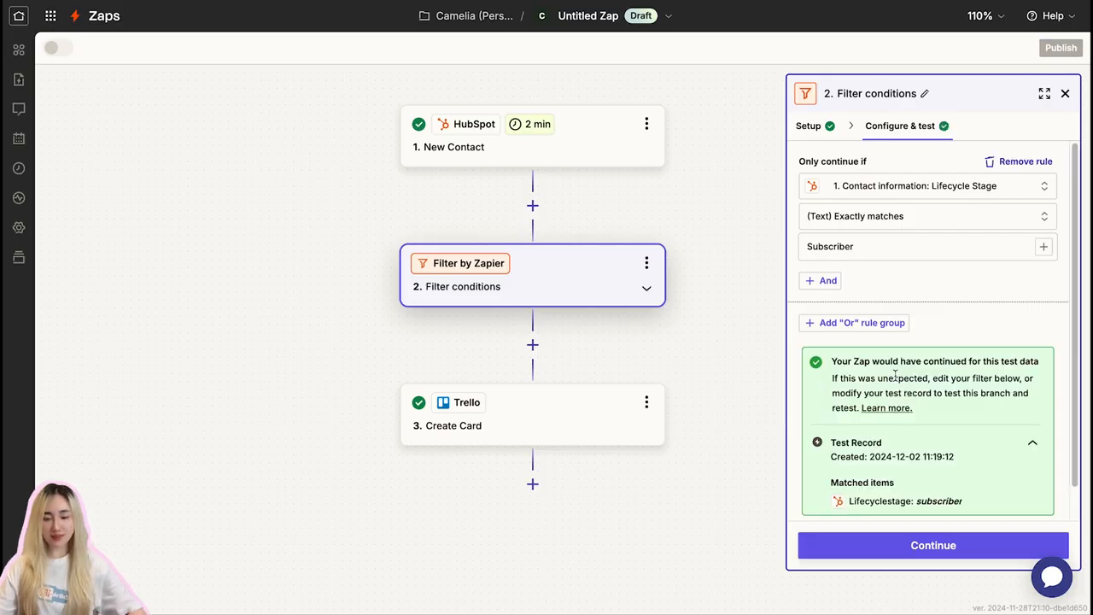
{"action": "left_click", "coordinate": [927, 553]}
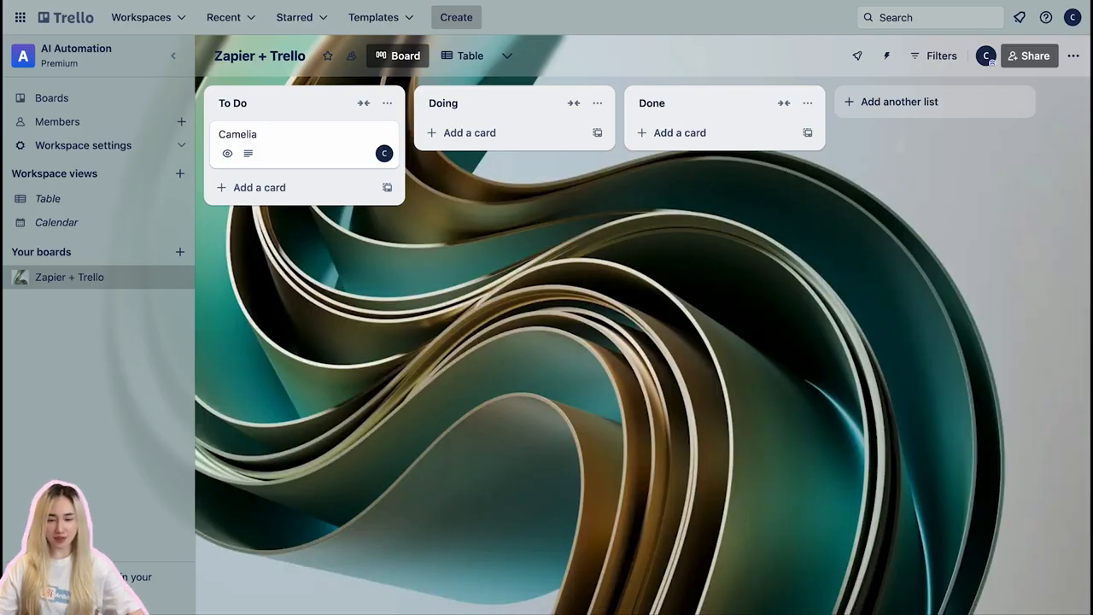
- In Trello, add the suggested Priority custom field to the Zapier + Trello board
{"action": "left_click", "coordinate": [1073, 56]}
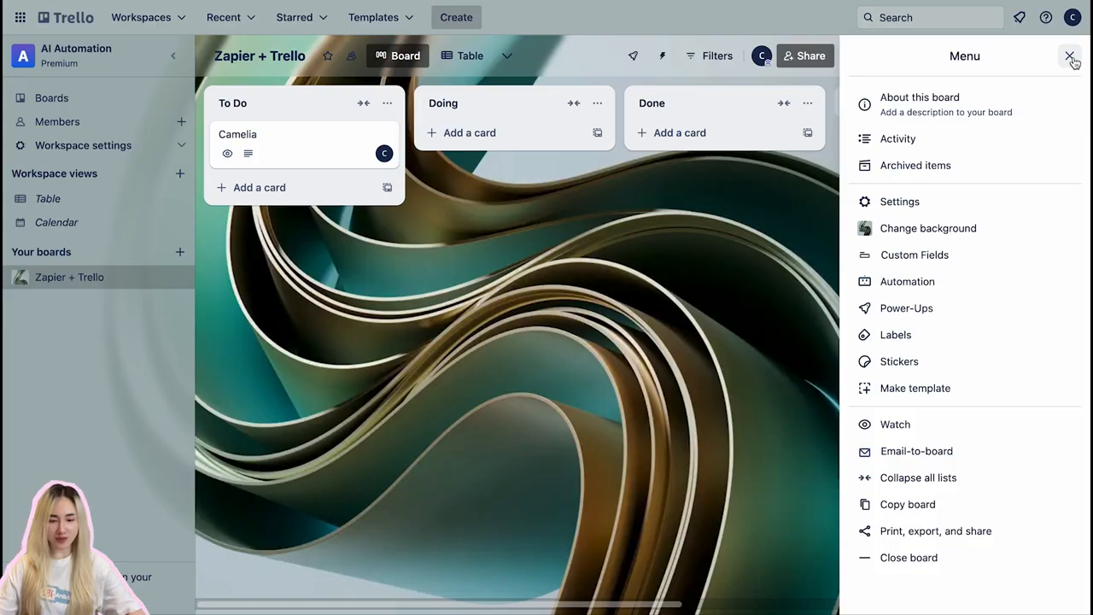
{"action": "left_click", "coordinate": [963, 257]}
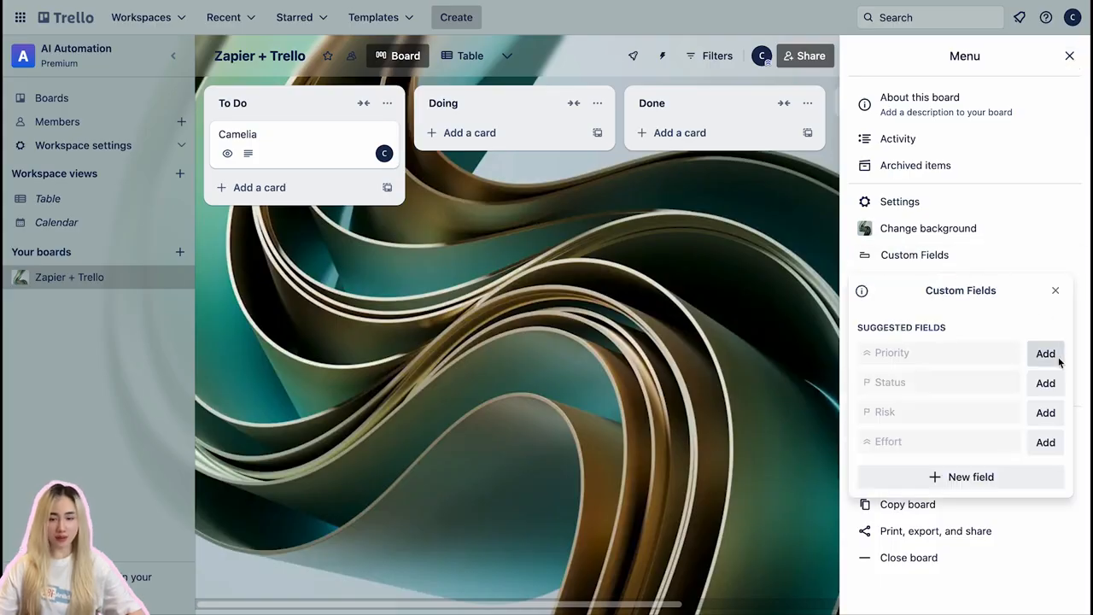
{"action": "left_click", "coordinate": [1057, 357]}
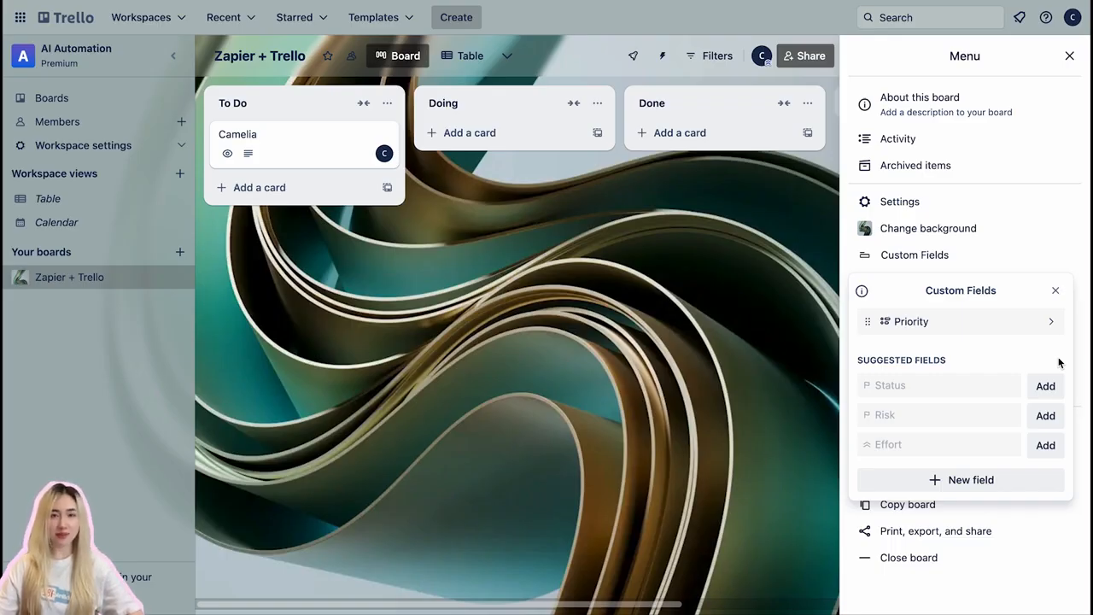
- Start a new custom field titled Follow-up Steps with the Dropdown type
{"action": "left_click", "coordinate": [1033, 484]}
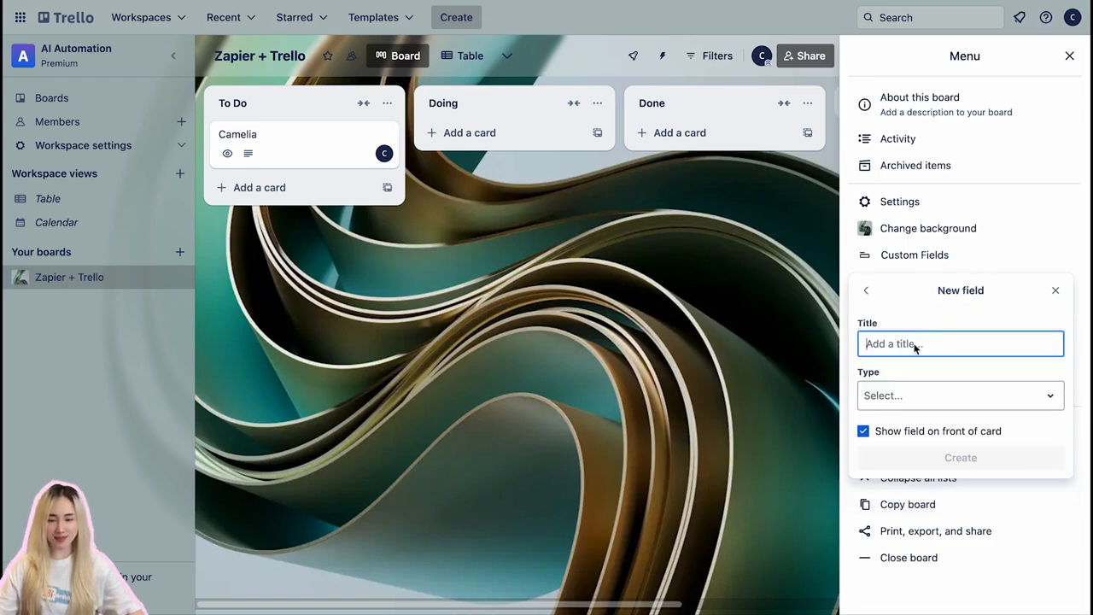
{"action": "type", "text": "Follow-up Steps"}
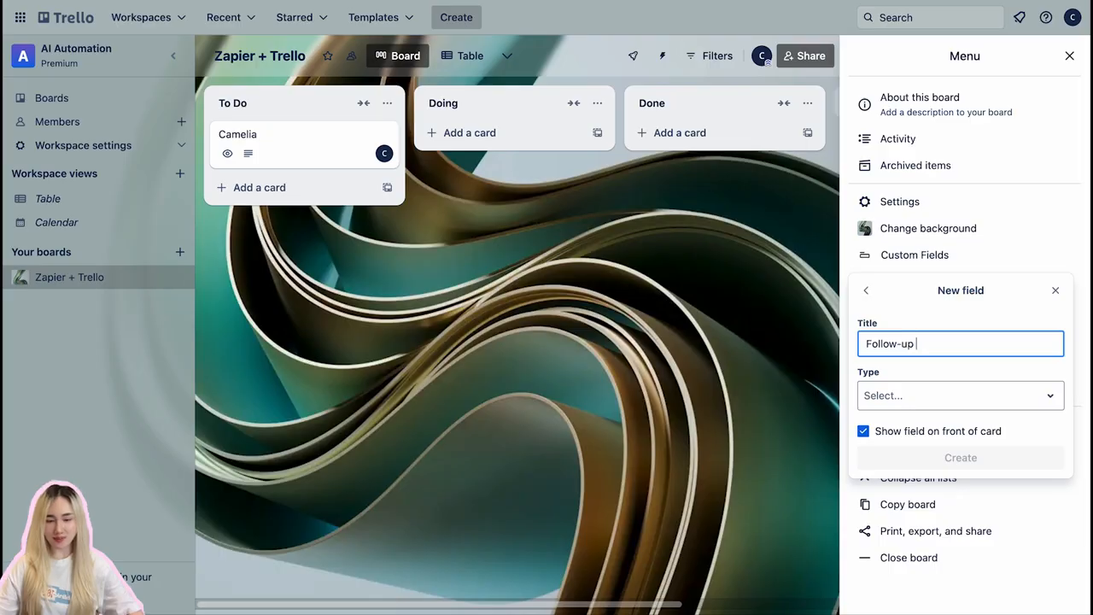
{"action": "left_click", "coordinate": [900, 396]}
{"action": "left_click", "coordinate": [892, 480]}
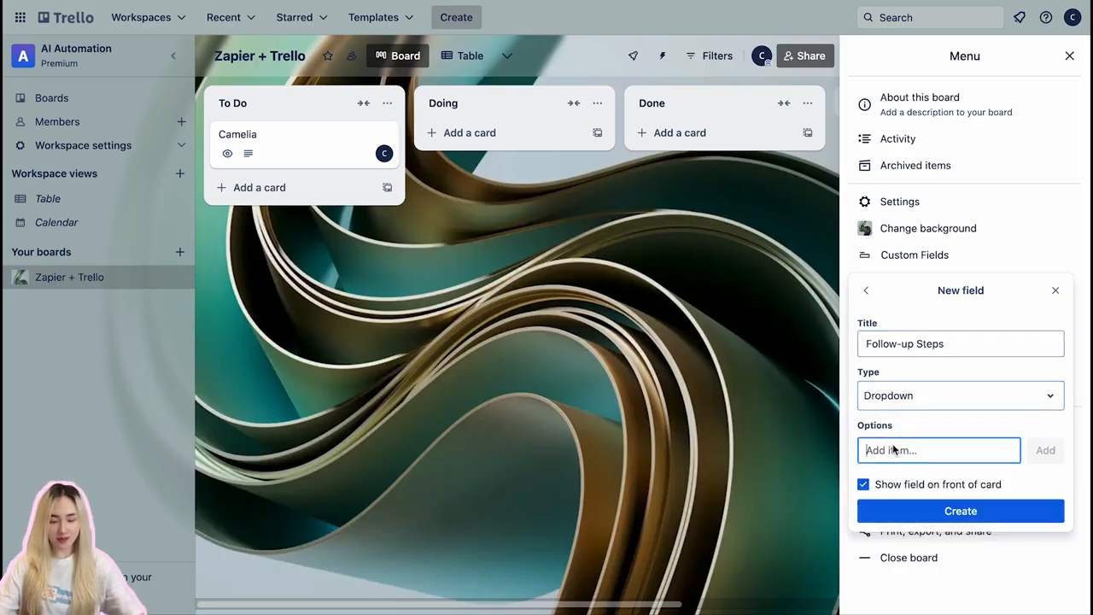
- Give the dropdown the options Call the lead, Send a welcome email and Update CRM notes, and create the field
{"action": "type", "text": "Call the lead"}
{"action": "key", "text": "Return"}
{"action": "type", "text": "Sen"}
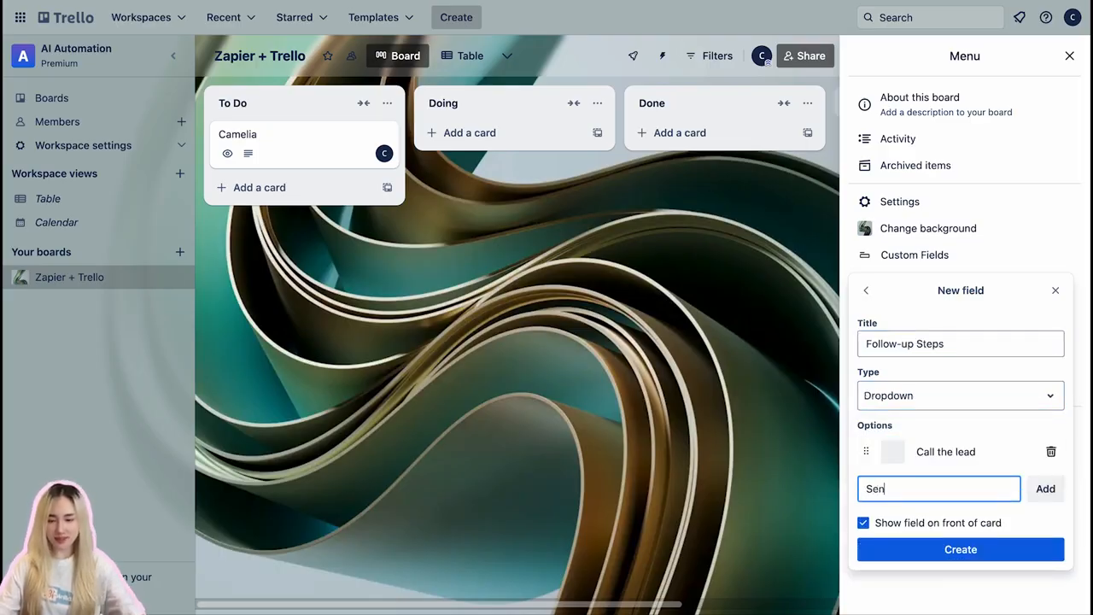
{"action": "type", "text": "d a welcome email"}
{"action": "key", "text": "Return"}
{"action": "type", "text": "Up"}
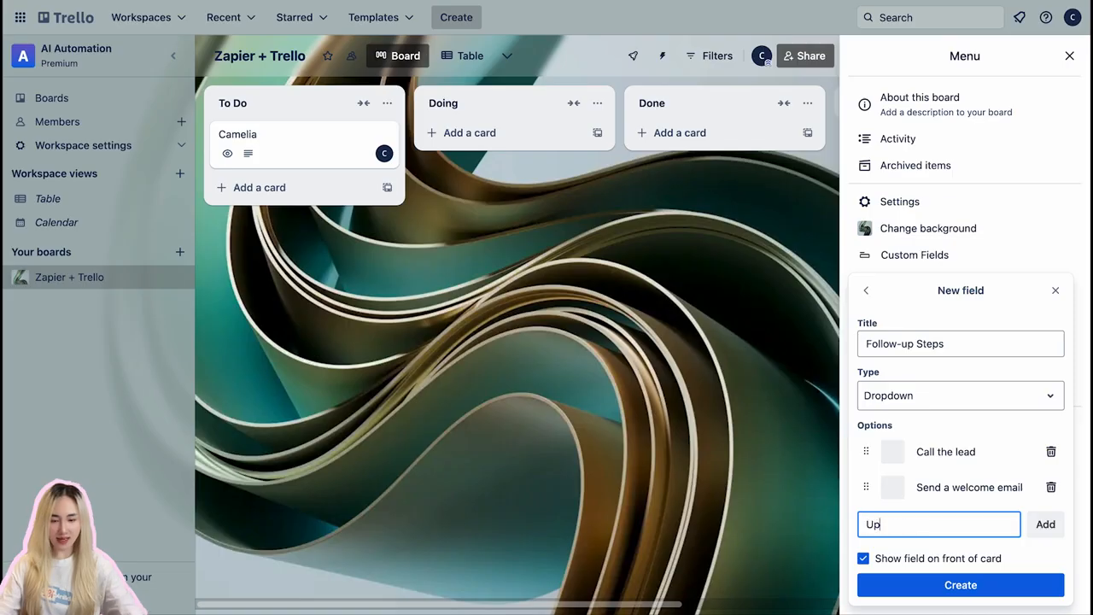
{"action": "type", "text": "date CRM notes"}
{"action": "key", "text": "Return"}
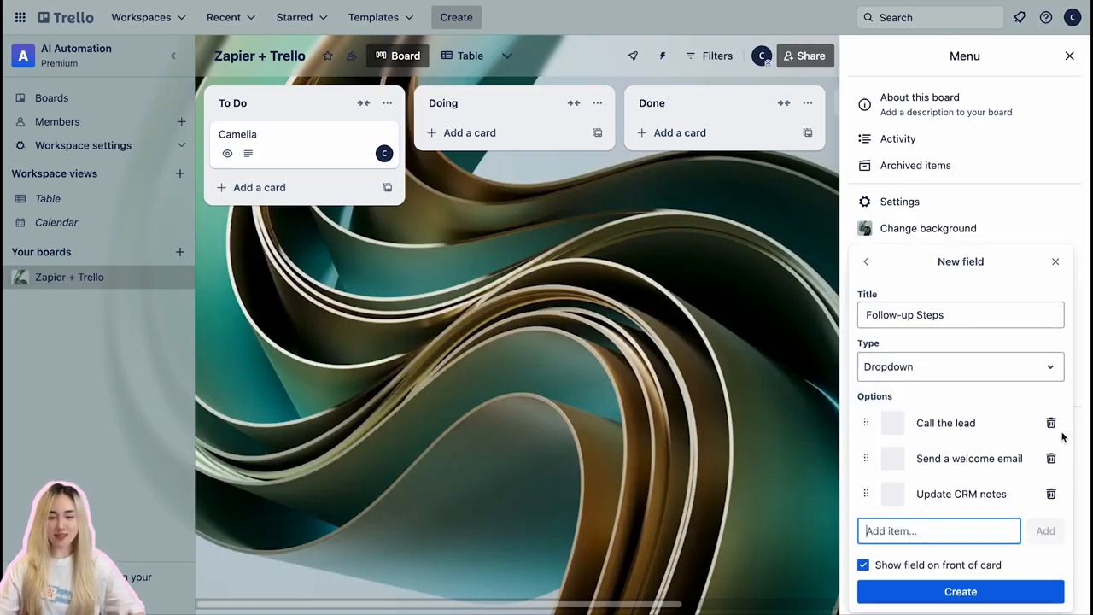
{"action": "left_click", "coordinate": [974, 595]}
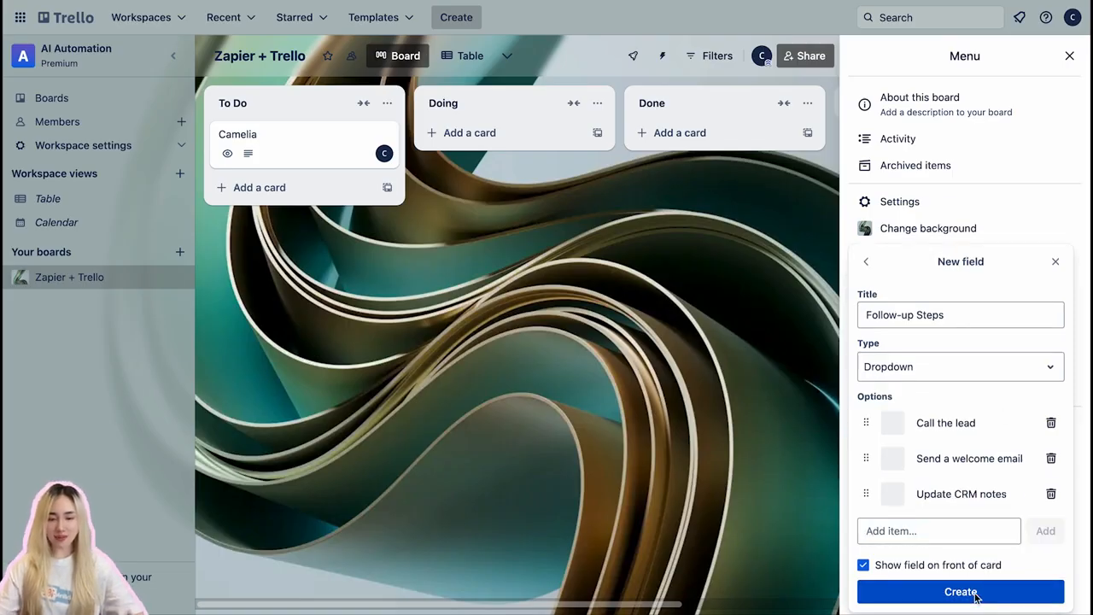
{"action": "left_click", "coordinate": [1068, 57]}
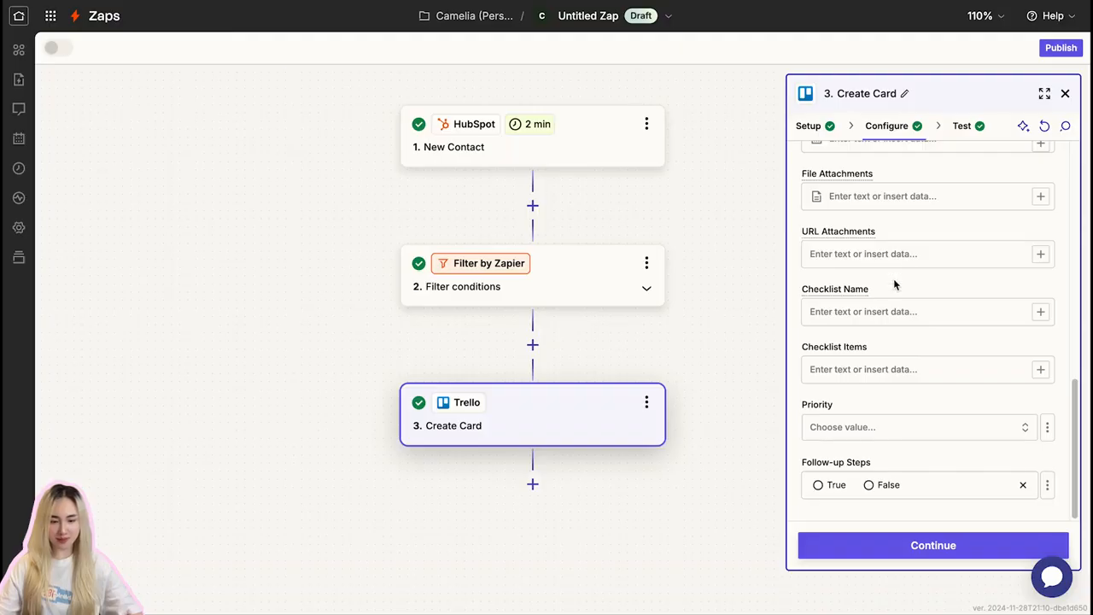
- In Zapier, refresh the Create Card action's fields to load the board's new custom fields
{"action": "scroll", "coordinate": [946, 249], "scroll_direction": "up", "scroll_amount": 10}
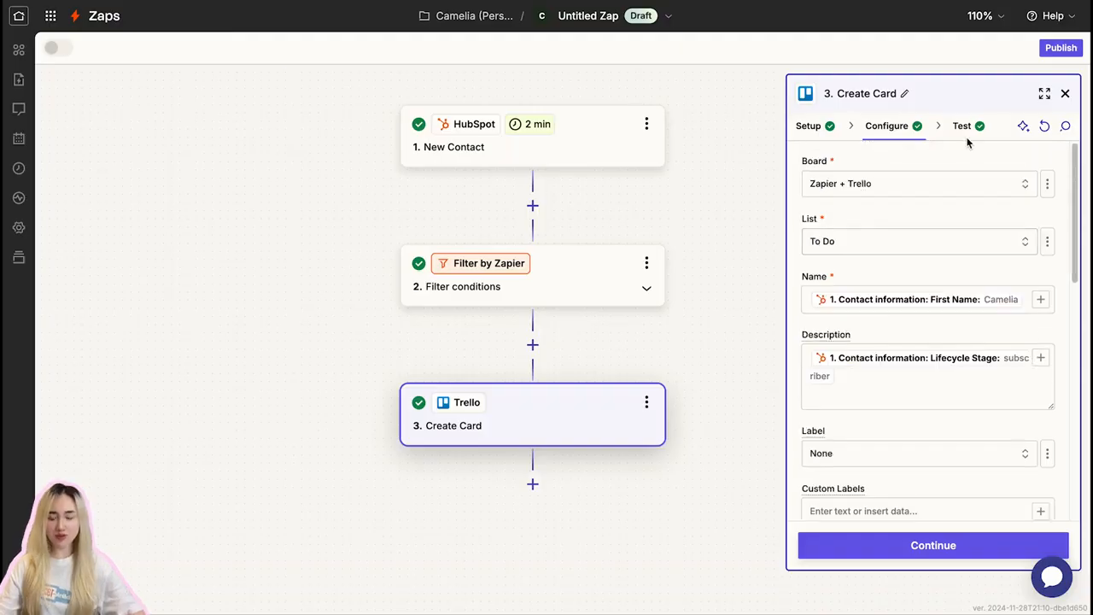
{"action": "left_click", "coordinate": [1044, 126]}
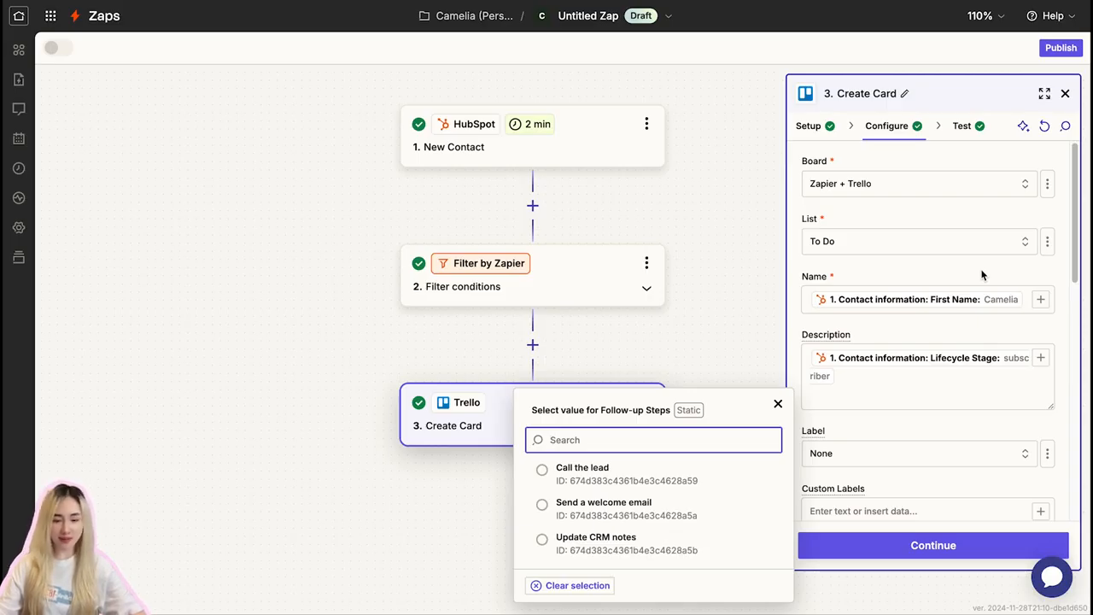
{"action": "left_click", "coordinate": [777, 403]}
- Set the Trello card's Priority to Highest and its Follow-up Steps to Call the lead
{"action": "scroll", "coordinate": [910, 293], "scroll_direction": "down", "scroll_amount": 3}
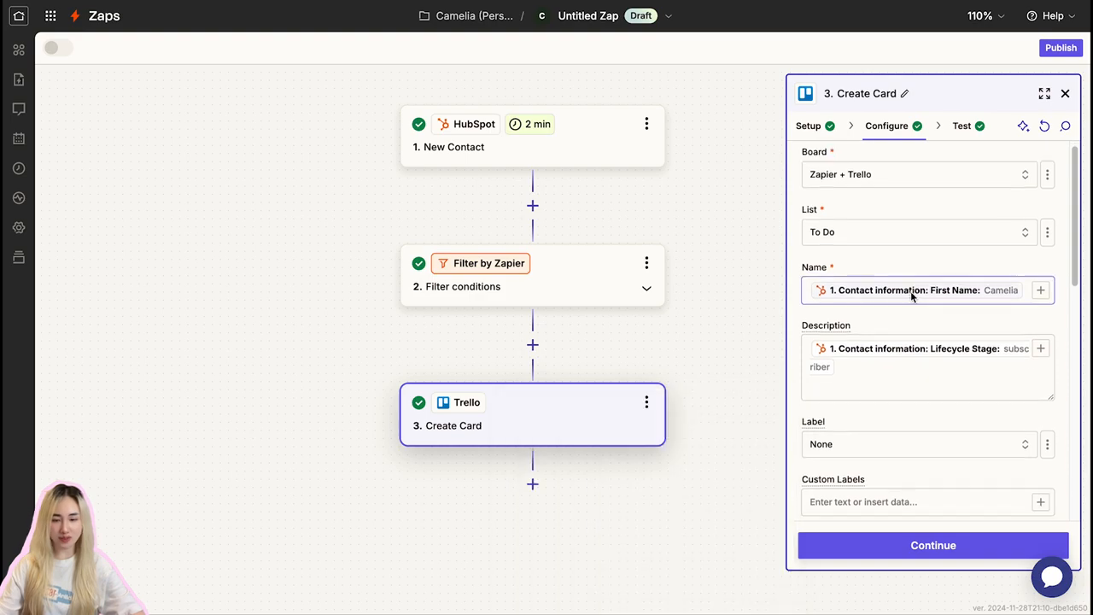
{"action": "scroll", "coordinate": [912, 301], "scroll_direction": "down", "scroll_amount": 5}
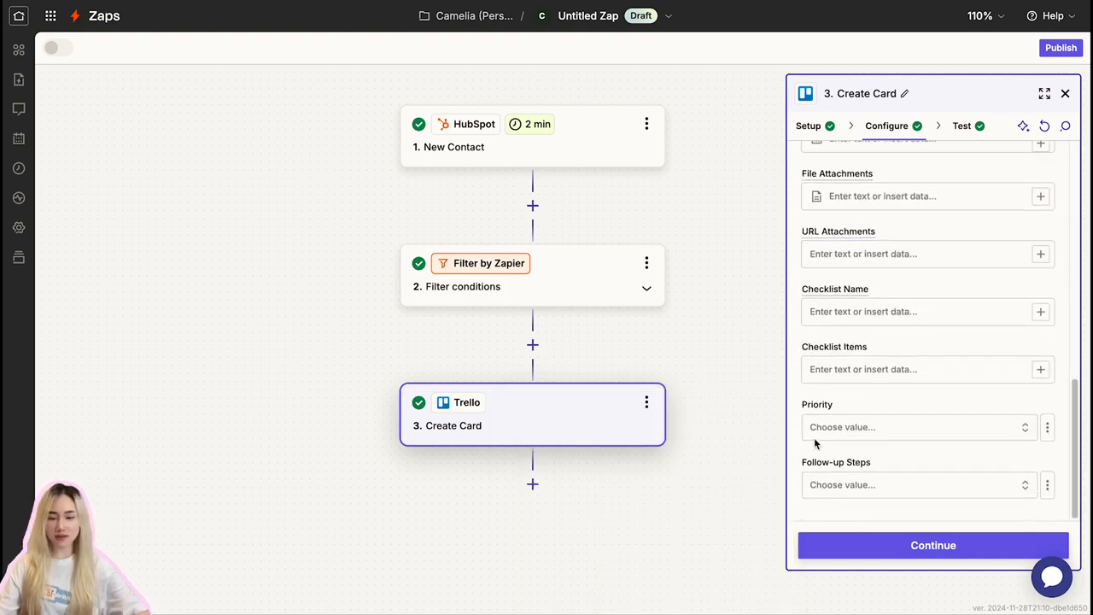
{"action": "left_click_drag", "start_coordinate": [803, 405], "coordinate": [900, 409]}
{"action": "left_click_drag", "start_coordinate": [872, 464], "coordinate": [812, 466]}
{"action": "left_click", "coordinate": [1016, 426]}
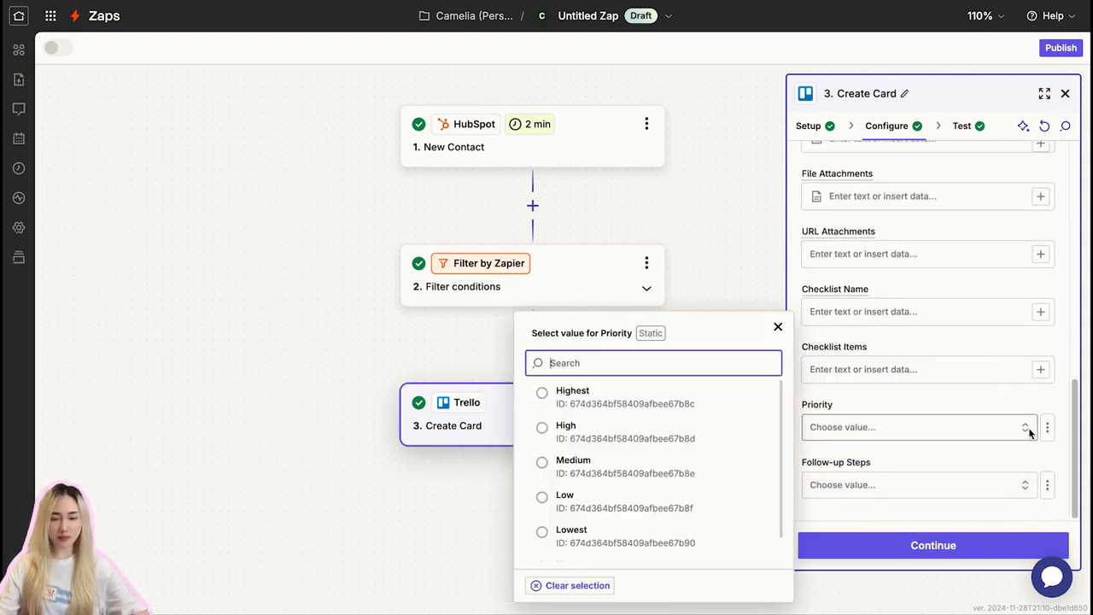
{"action": "left_click", "coordinate": [563, 397]}
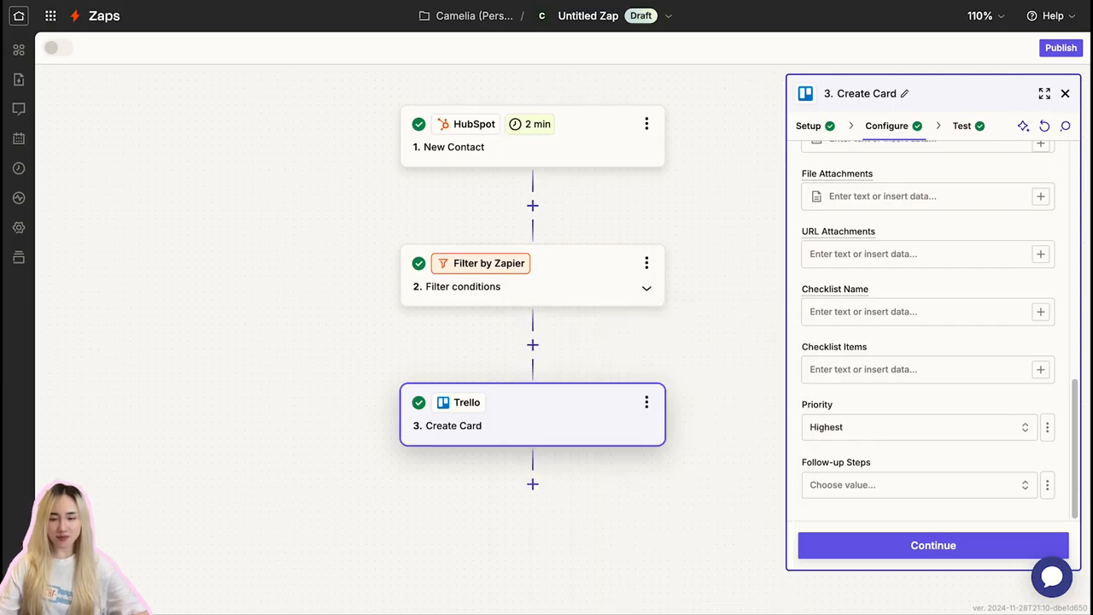
{"action": "left_click", "coordinate": [1015, 484]}
{"action": "left_click", "coordinate": [715, 481]}
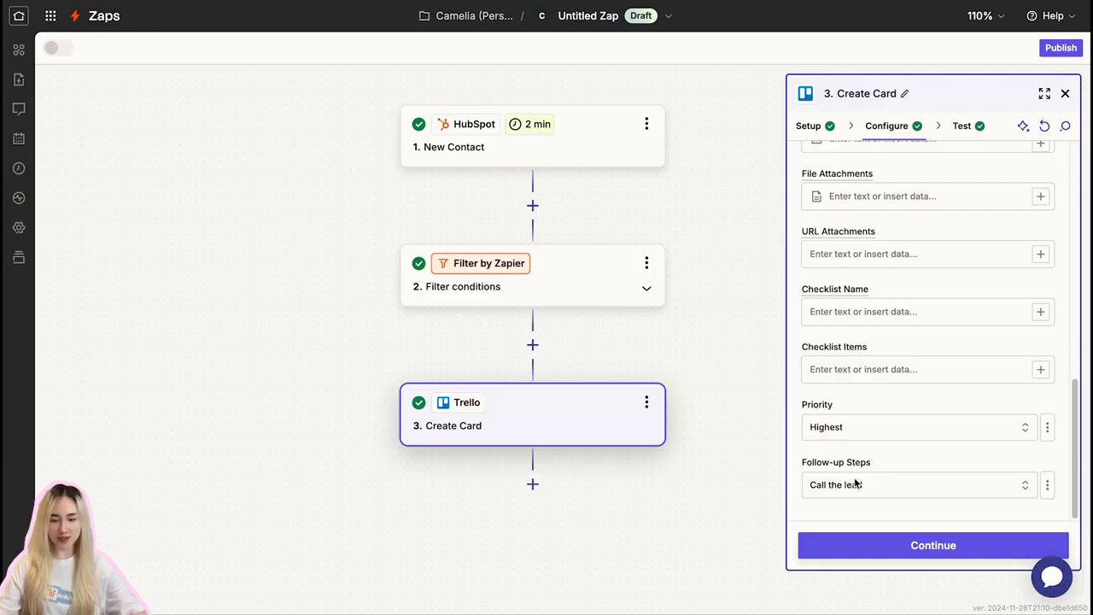
- Change the card's Follow-up Steps value to Send a welcome email and continue to the action's test stage
{"action": "left_click", "coordinate": [908, 484]}
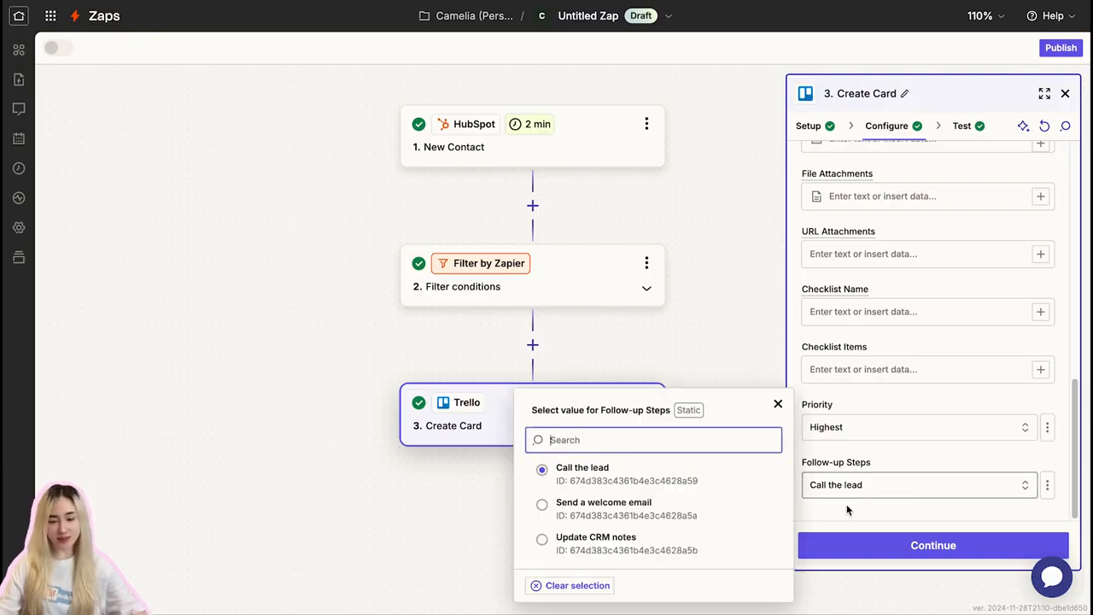
{"action": "left_click", "coordinate": [652, 516]}
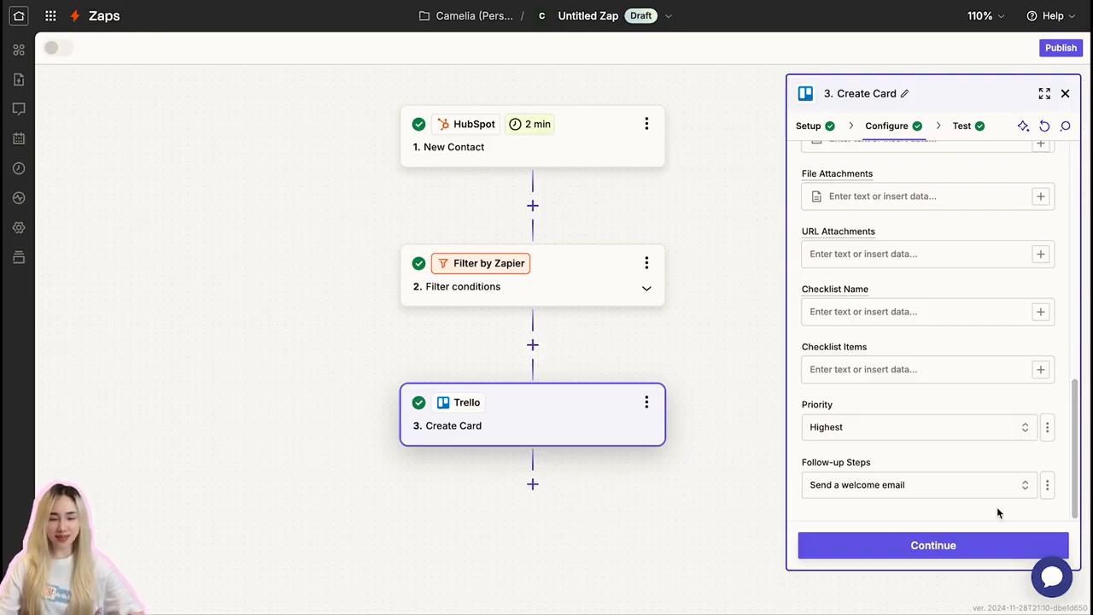
{"action": "left_click", "coordinate": [1046, 484]}
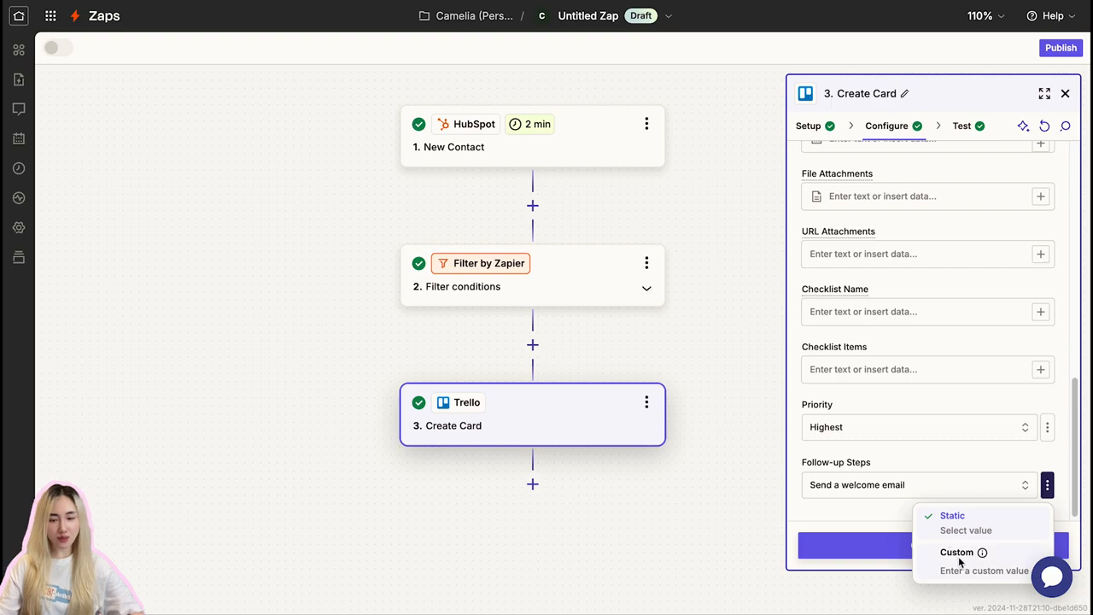
{"action": "left_click", "coordinate": [959, 554]}
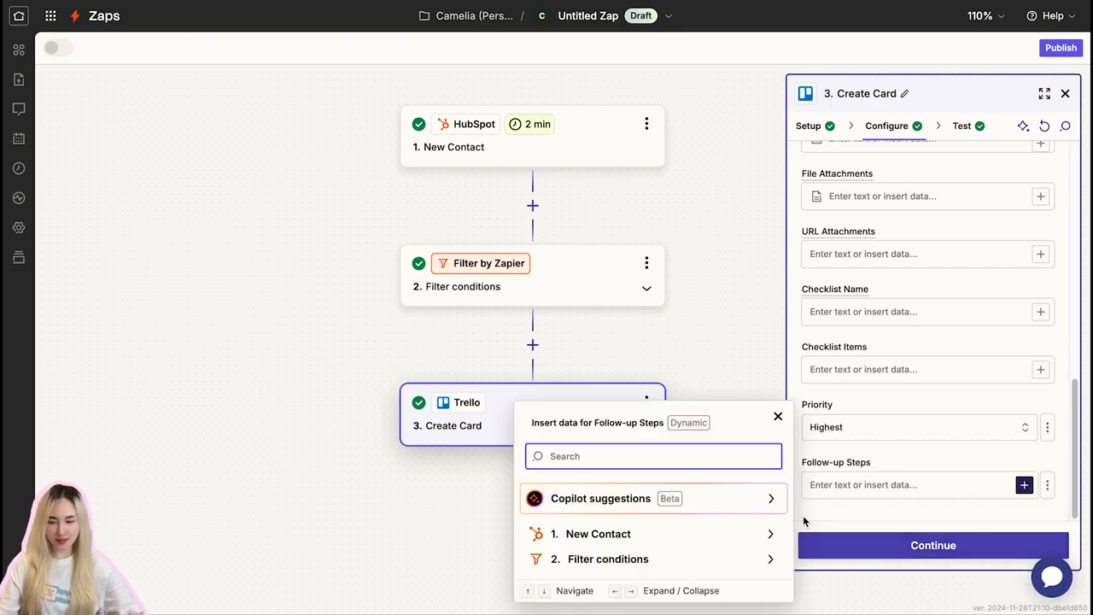
{"action": "left_click", "coordinate": [985, 543]}
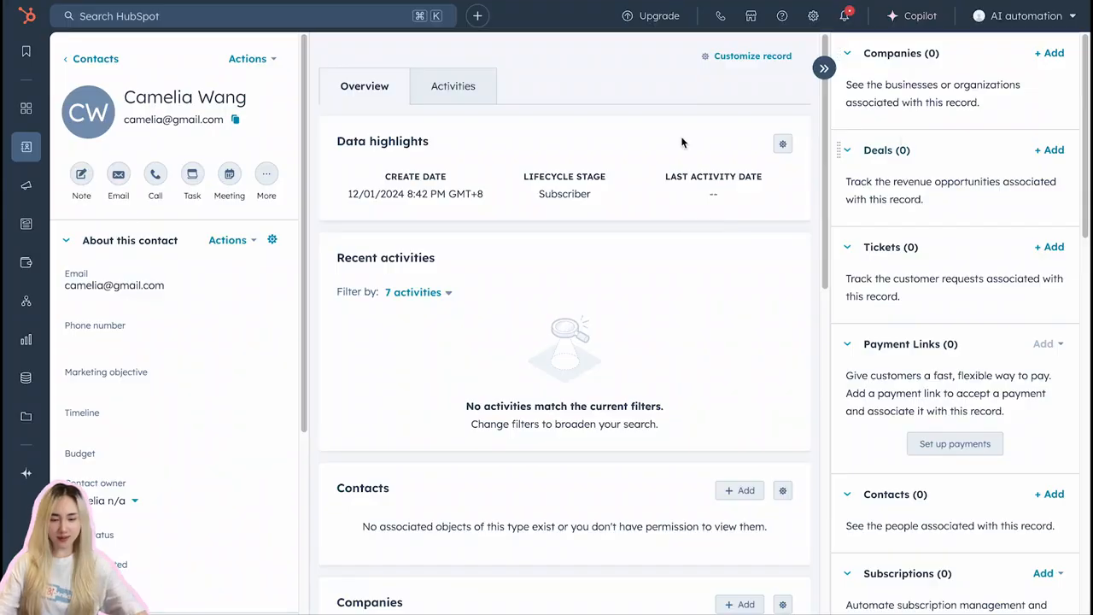
- In HubSpot, start a new test contact and fill in its email address, first name and last name
{"action": "mouse_move", "coordinate": [26, 147]}
{"action": "left_click", "coordinate": [97, 147]}
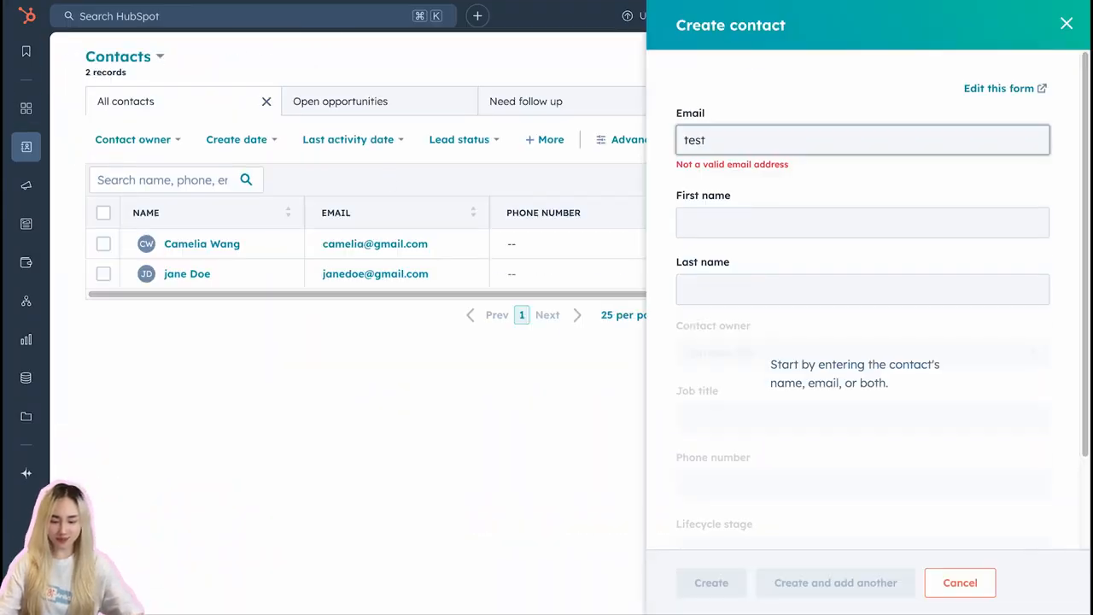
{"action": "type", "text": "email@example.com"}
{"action": "key", "text": "Tab"}
{"action": "double_click", "coordinate": [778, 140]}
{"action": "type", "text": "gma"}
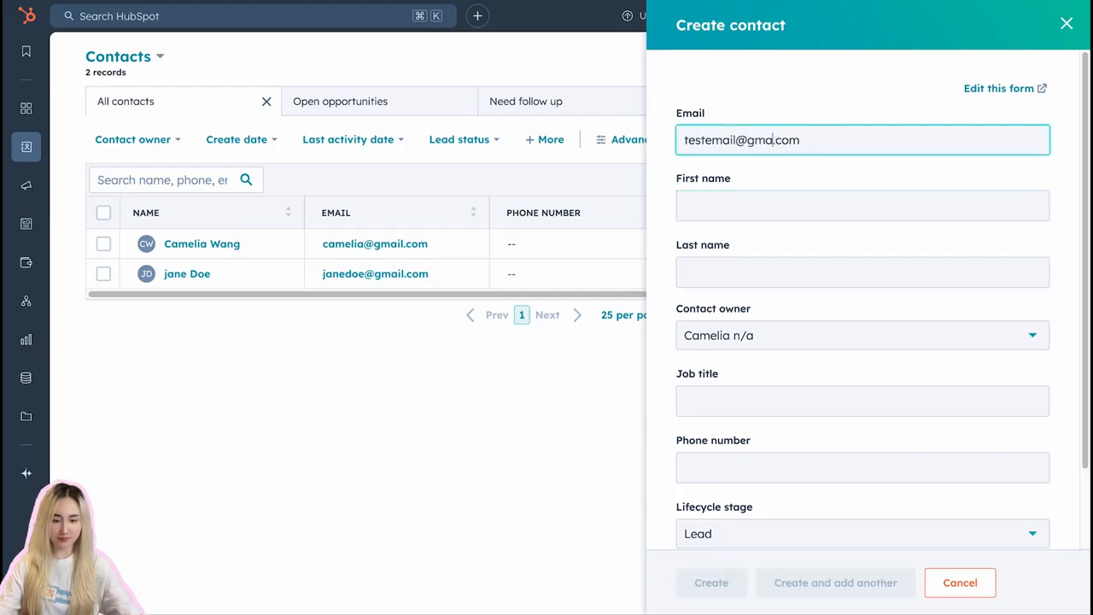
{"action": "type", "text": "il"}
{"action": "left_click", "coordinate": [725, 205]}
{"action": "key", "text": "Tab"}
{"action": "left_click", "coordinate": [792, 405]}
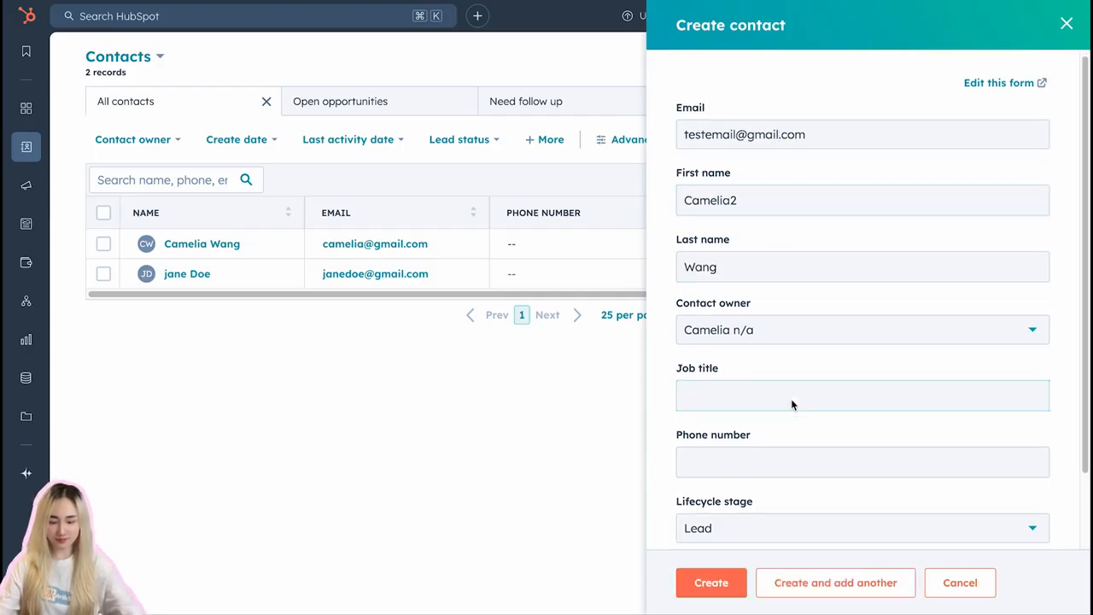
- Choose the new contact's lifecycle stage and create the contact
{"action": "scroll", "coordinate": [792, 405], "scroll_direction": "down", "scroll_amount": 2}
{"action": "left_click", "coordinate": [774, 439]}
{"action": "left_click", "coordinate": [715, 300]}
{"action": "left_click", "coordinate": [710, 582]}
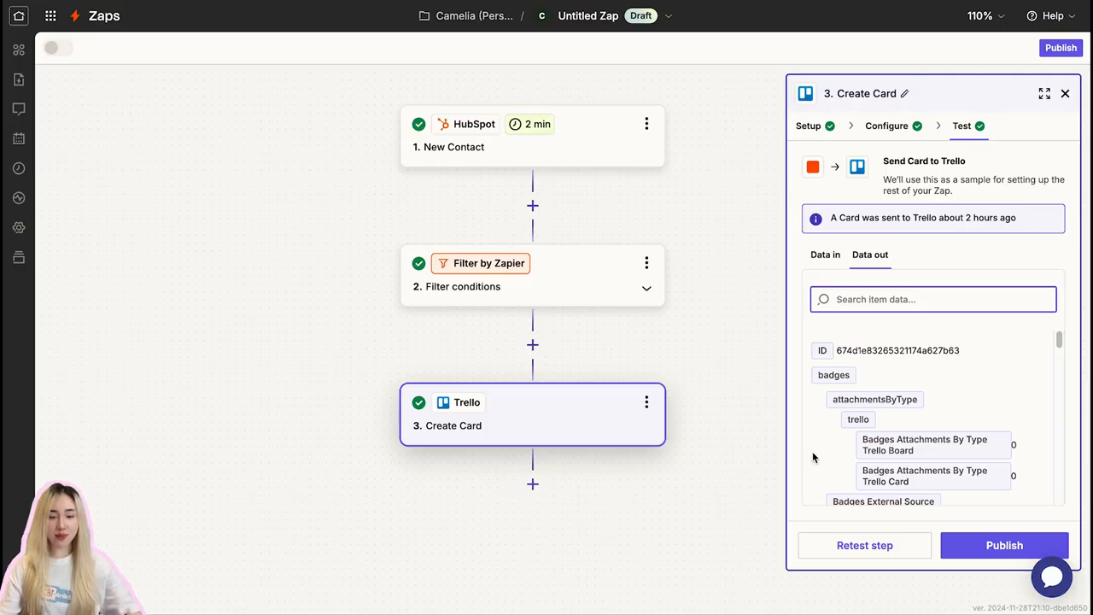
- In Zapier, retest the Create Card action and open the newly sent card in the Trello To Do list
{"action": "left_click", "coordinate": [858, 544]}
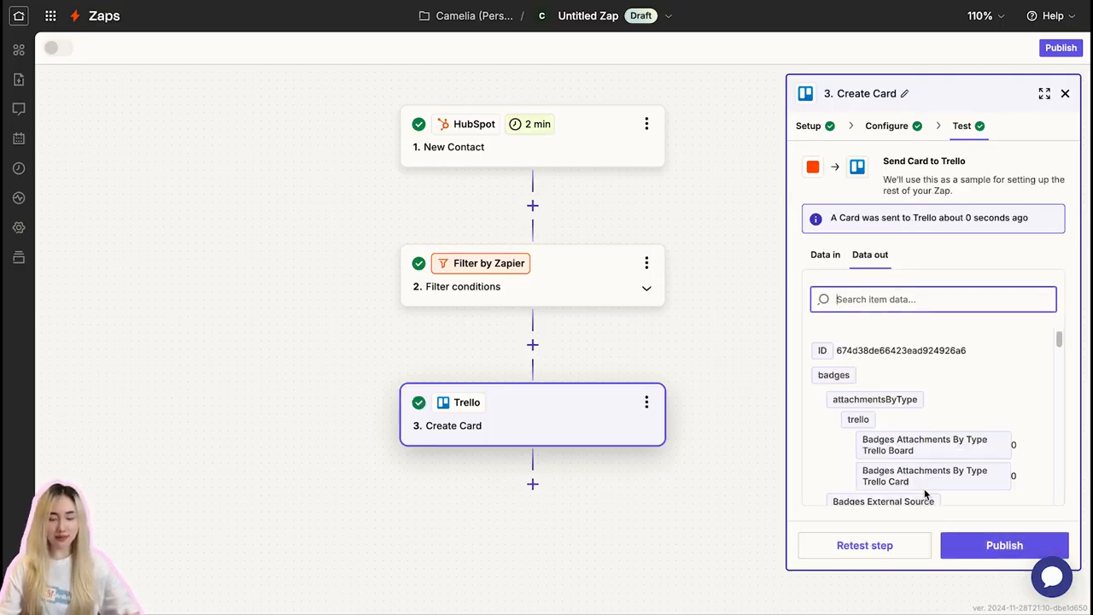
{"action": "scroll", "coordinate": [959, 470], "scroll_direction": "down", "scroll_amount": 10}
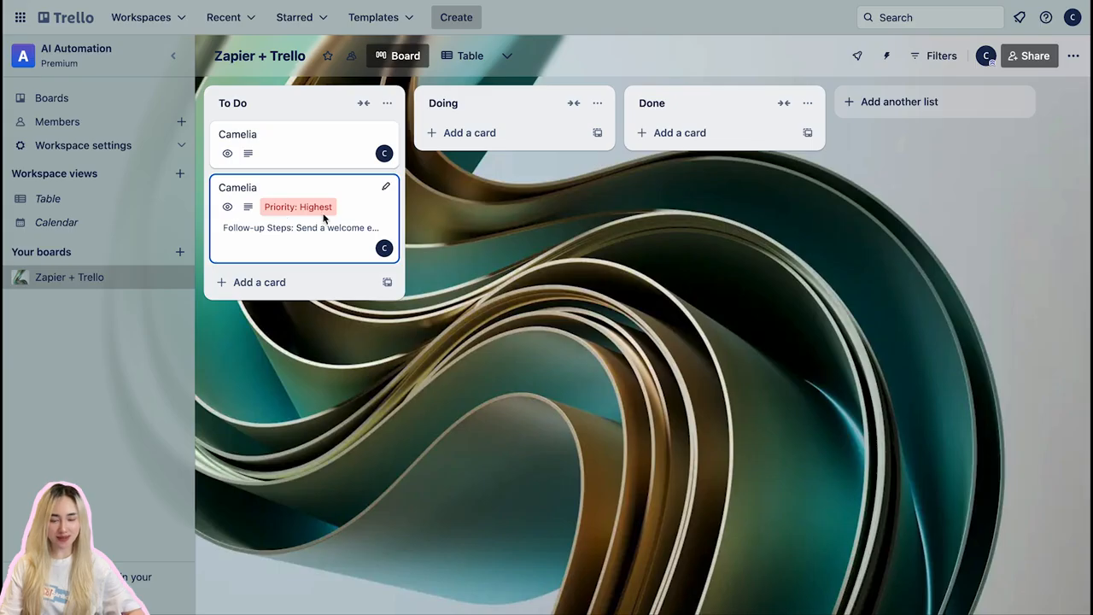
{"action": "left_click", "coordinate": [326, 225]}
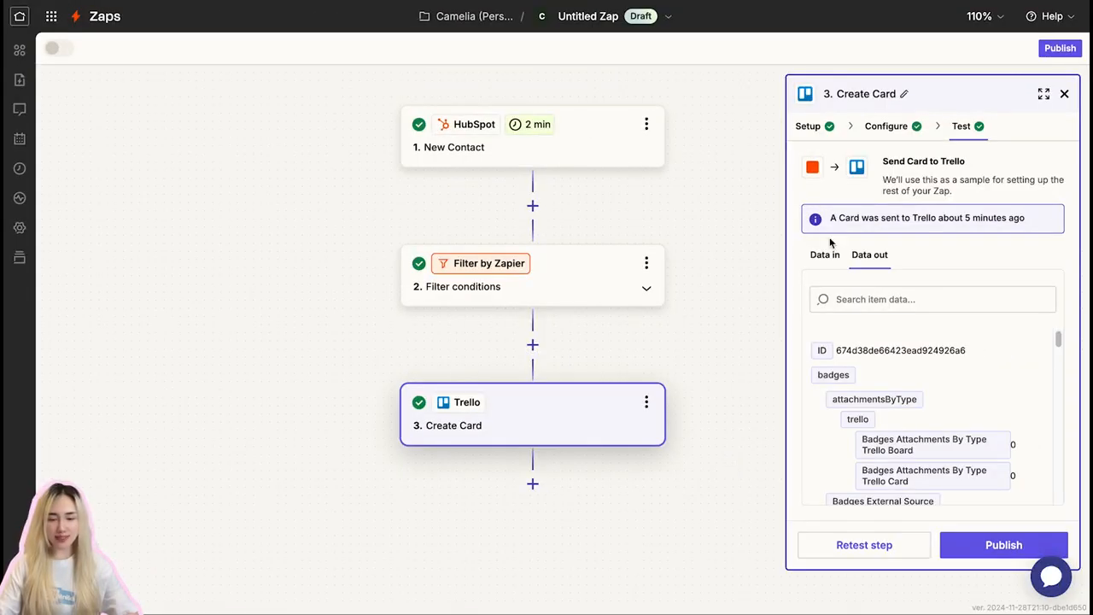
- Back in Zapier, review the setup of the HubSpot trigger, the filter and the Trello Create Card action
{"action": "left_click", "coordinate": [1064, 94]}
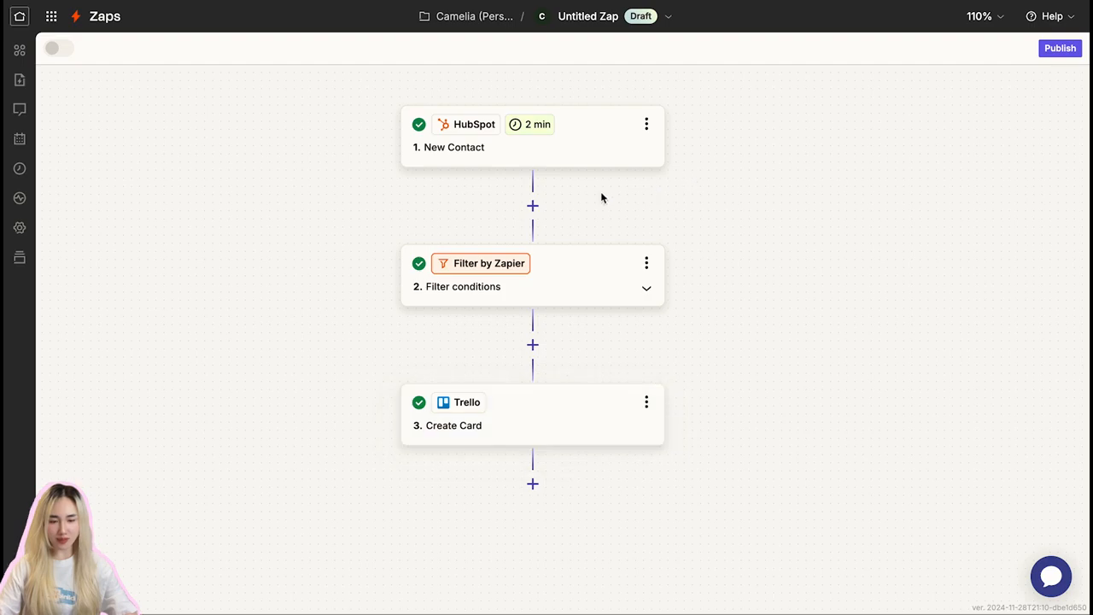
{"action": "left_click", "coordinate": [584, 154]}
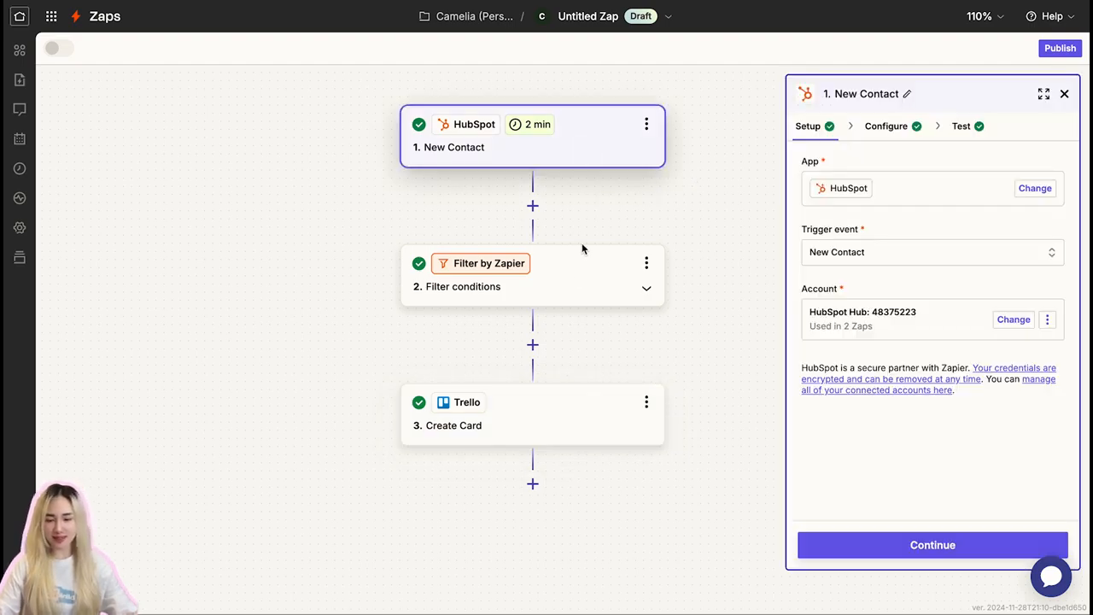
{"action": "left_click", "coordinate": [576, 274]}
{"action": "scroll", "coordinate": [649, 247], "scroll_direction": "down", "scroll_amount": 1}
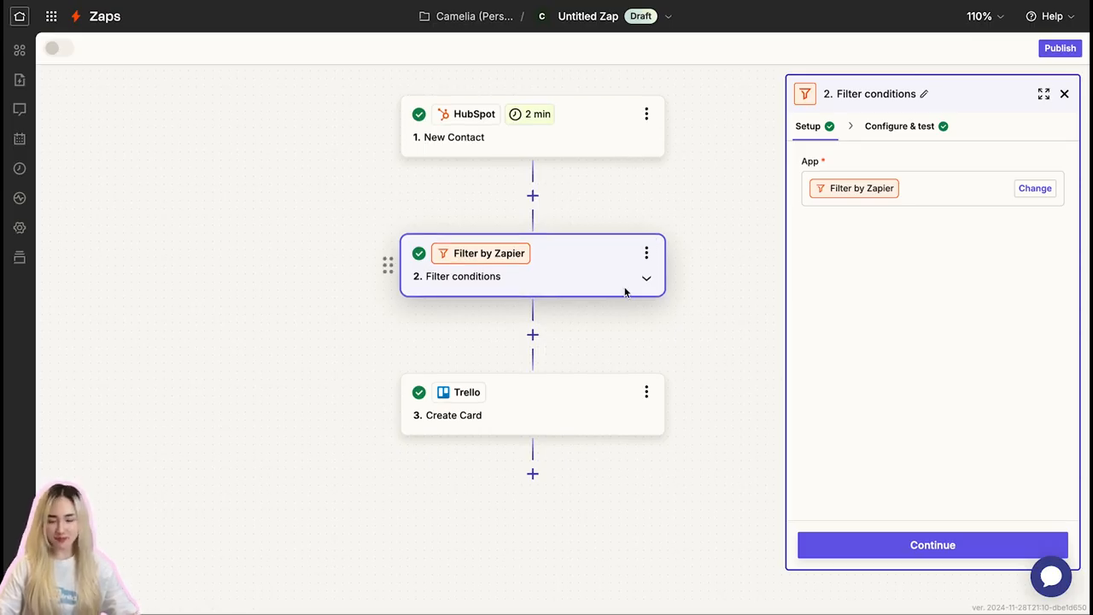
{"action": "left_click", "coordinate": [553, 419]}
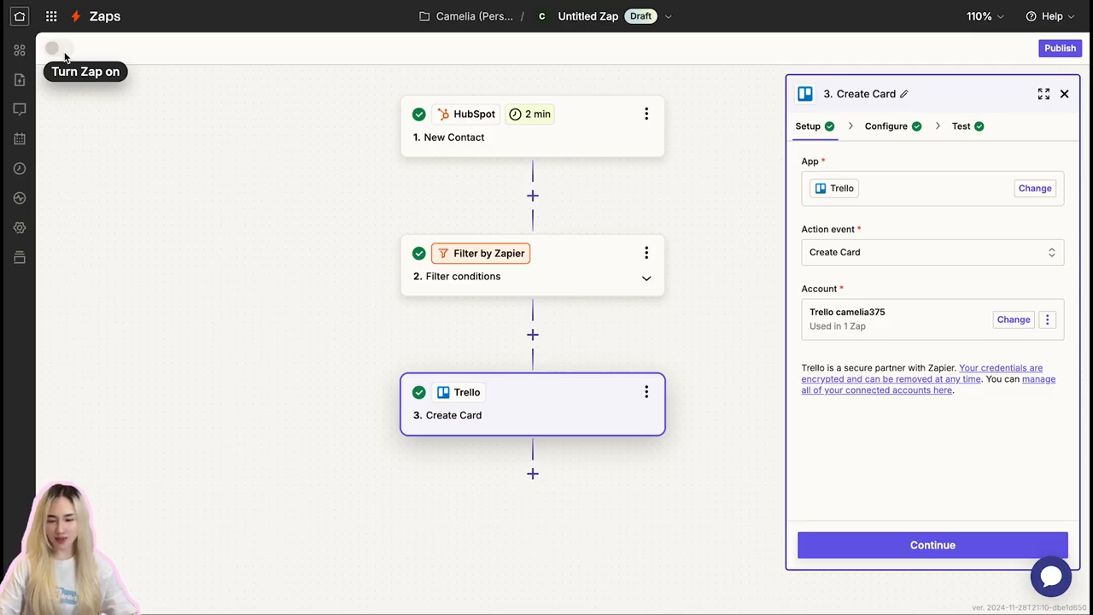
- Rename the Zap as Follow-Up Task Creation
{"action": "left_click", "coordinate": [600, 17]}
{"action": "left_click", "coordinate": [591, 58]}
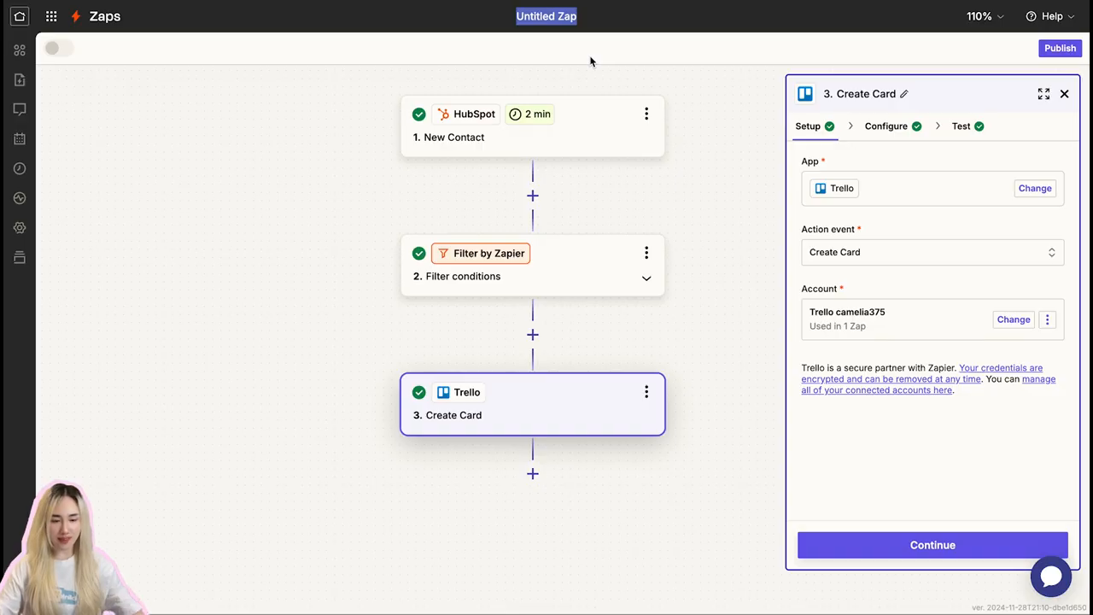
{"action": "type", "text": "Follow-Up Task "}
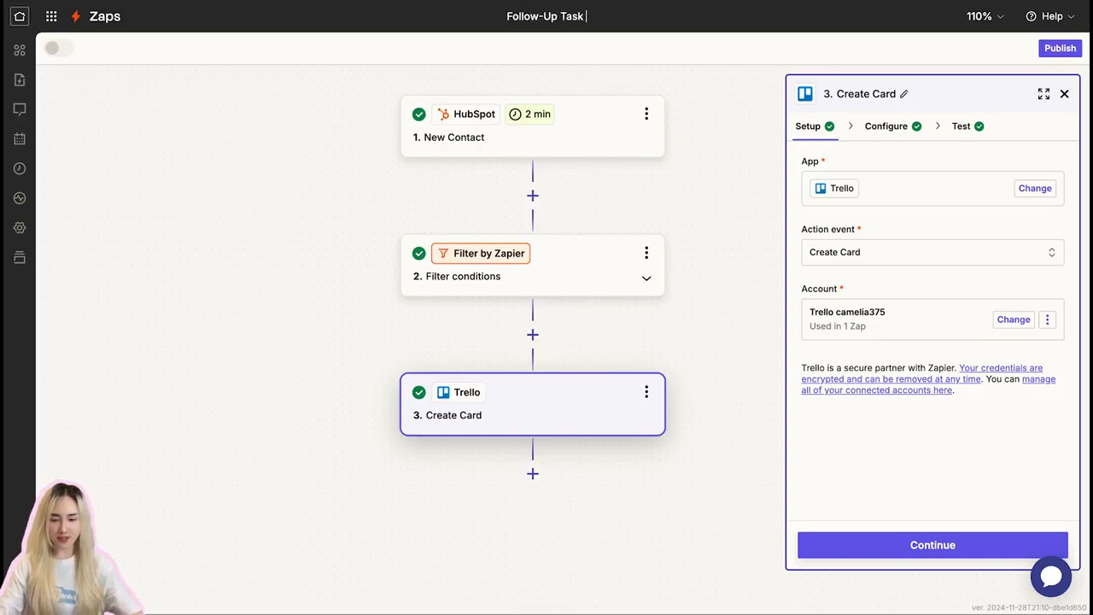
{"action": "type", "text": "creation"}
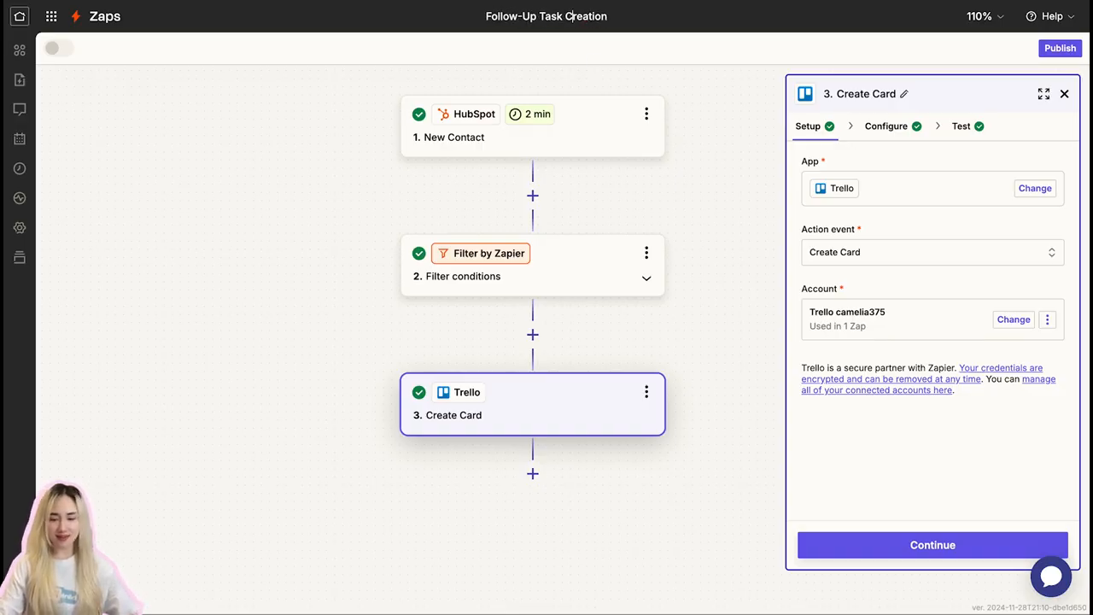
{"action": "key", "text": "Return"}
{"action": "left_click", "coordinate": [735, 40]}
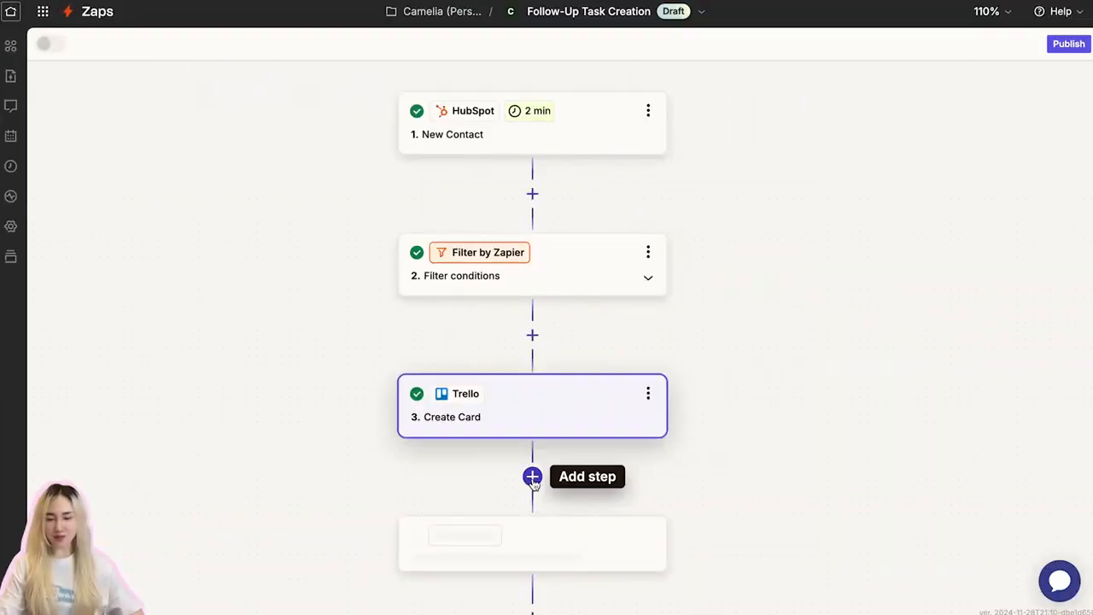
- Add a fourth step after Create Card and choose Slack as its app
{"action": "left_click", "coordinate": [532, 478]}
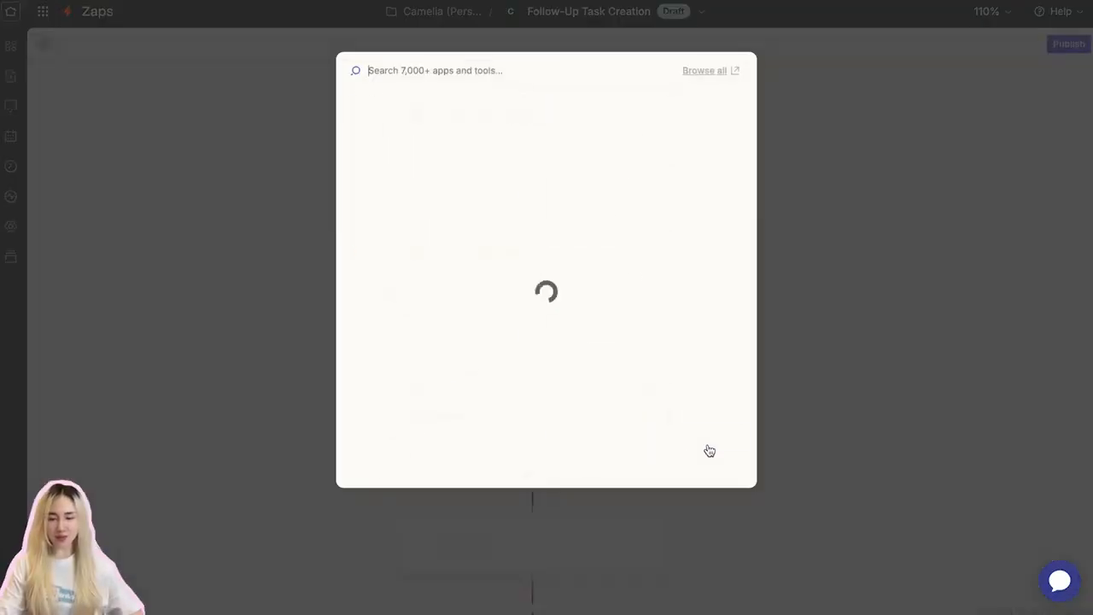
{"action": "type", "text": "sla"}
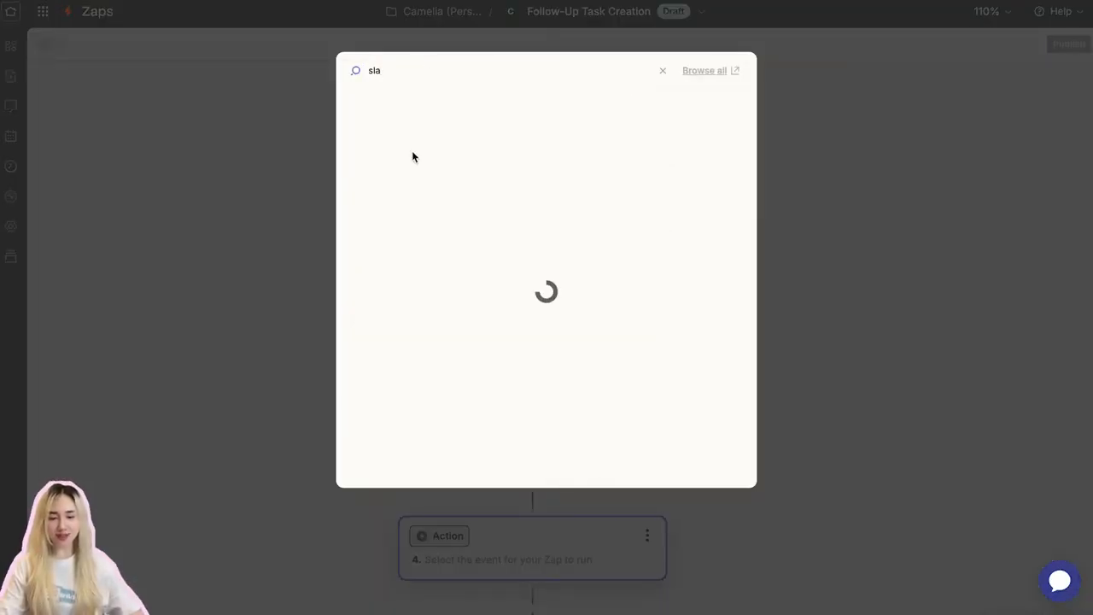
{"action": "left_click", "coordinate": [380, 137]}
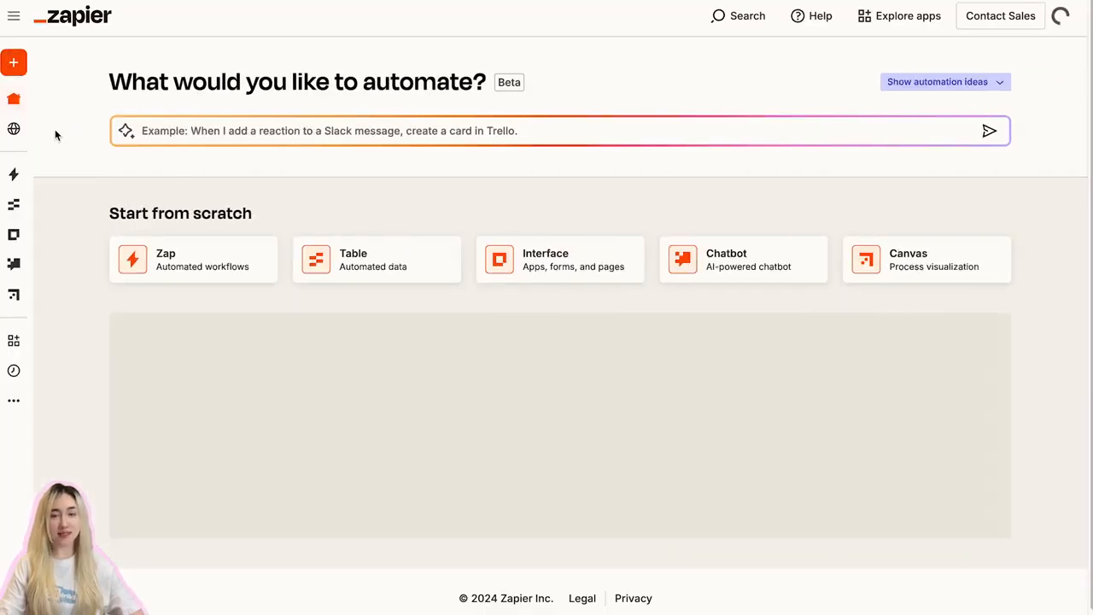
- Browse the Lead management use-case templates in Zapier's Discover section
{"action": "mouse_move", "coordinate": [24, 130]}
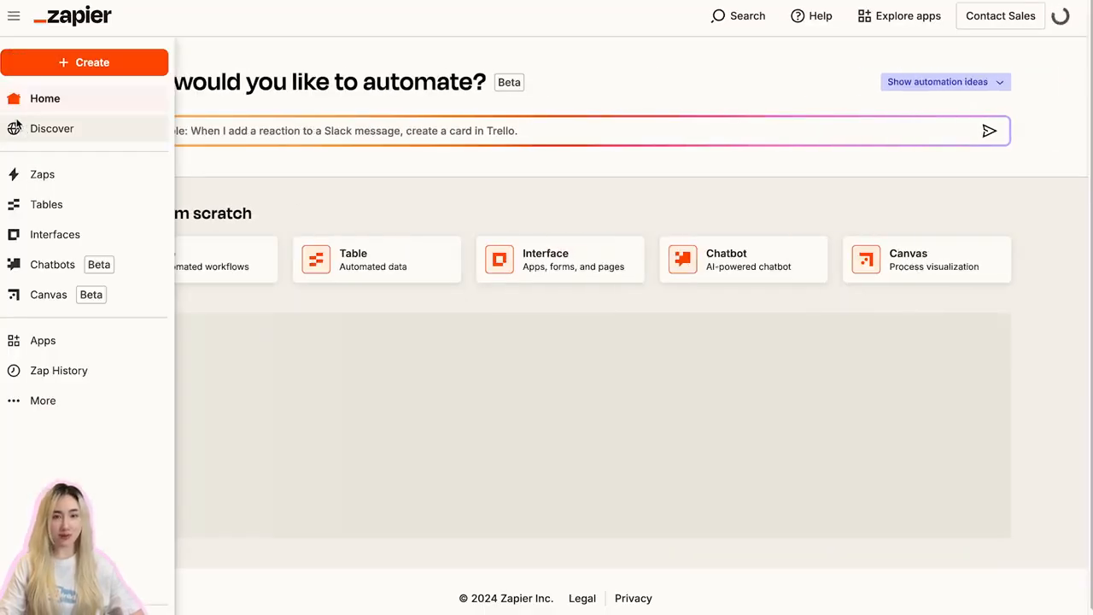
{"action": "left_click", "coordinate": [38, 135]}
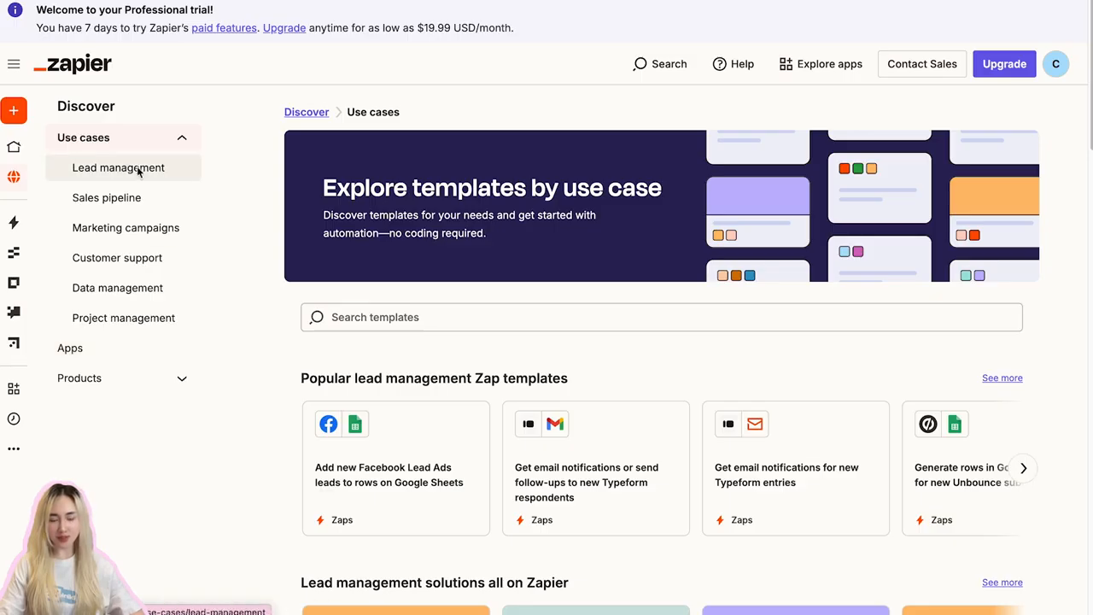
{"action": "left_click", "coordinate": [128, 175]}
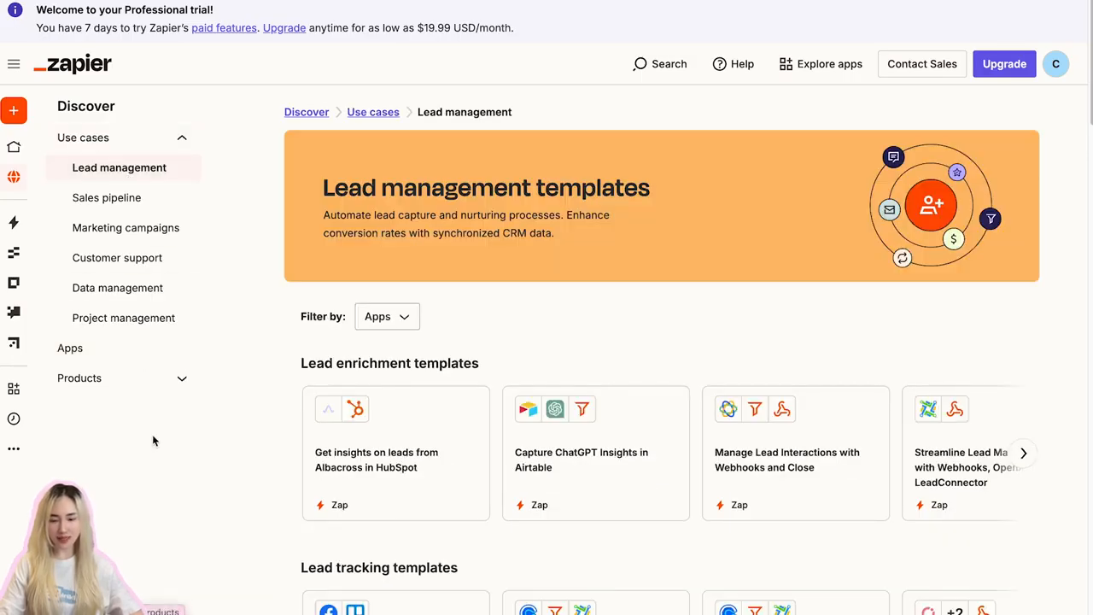
{"action": "scroll", "coordinate": [175, 440], "scroll_direction": "down", "scroll_amount": 5}
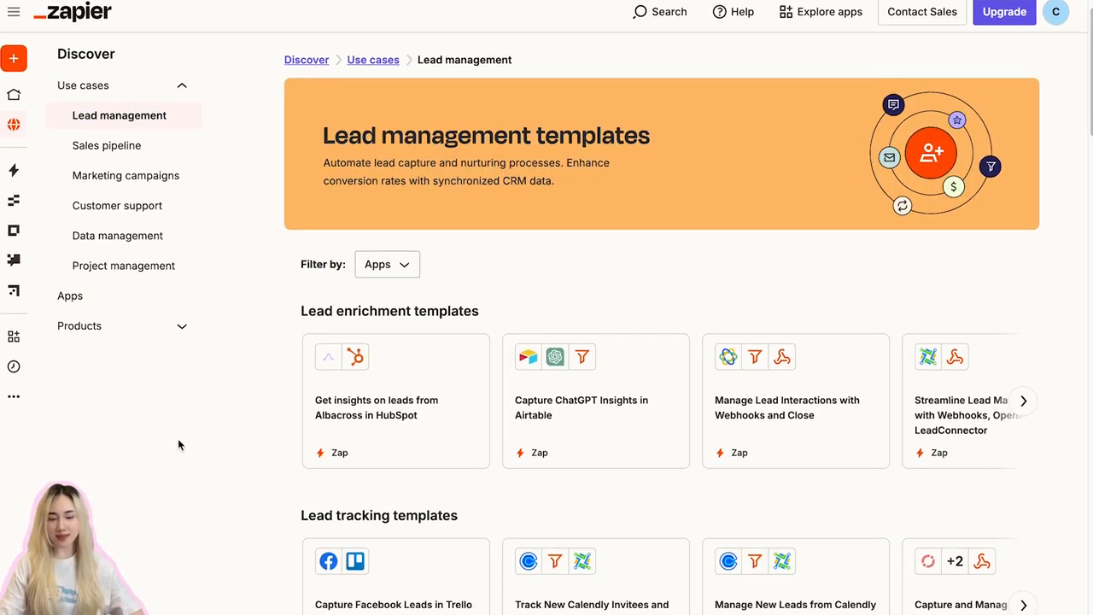
{"action": "scroll", "coordinate": [181, 444], "scroll_direction": "down", "scroll_amount": 5}
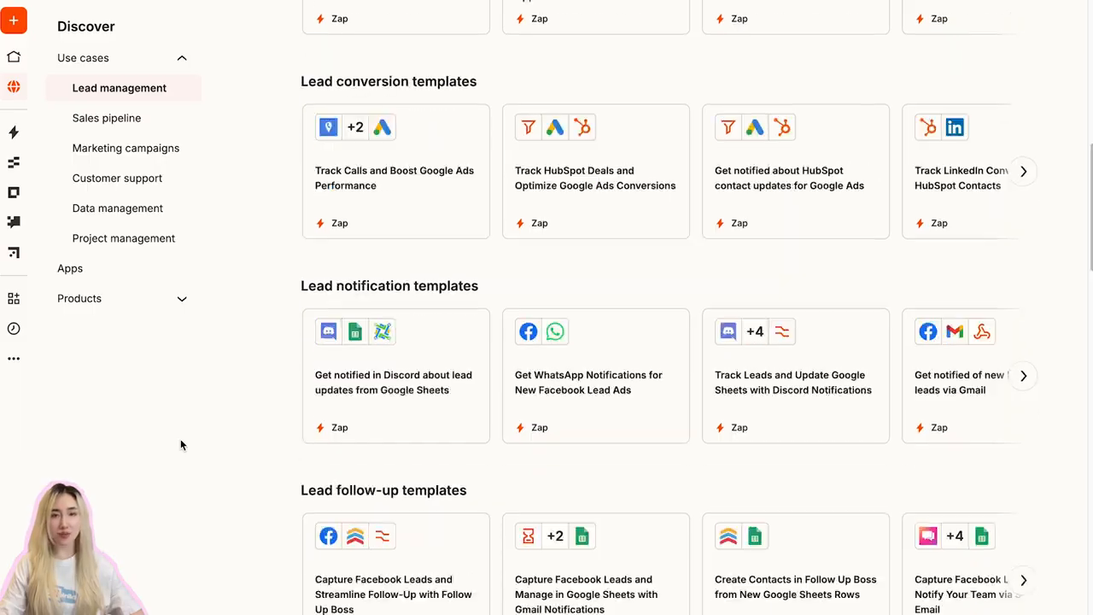